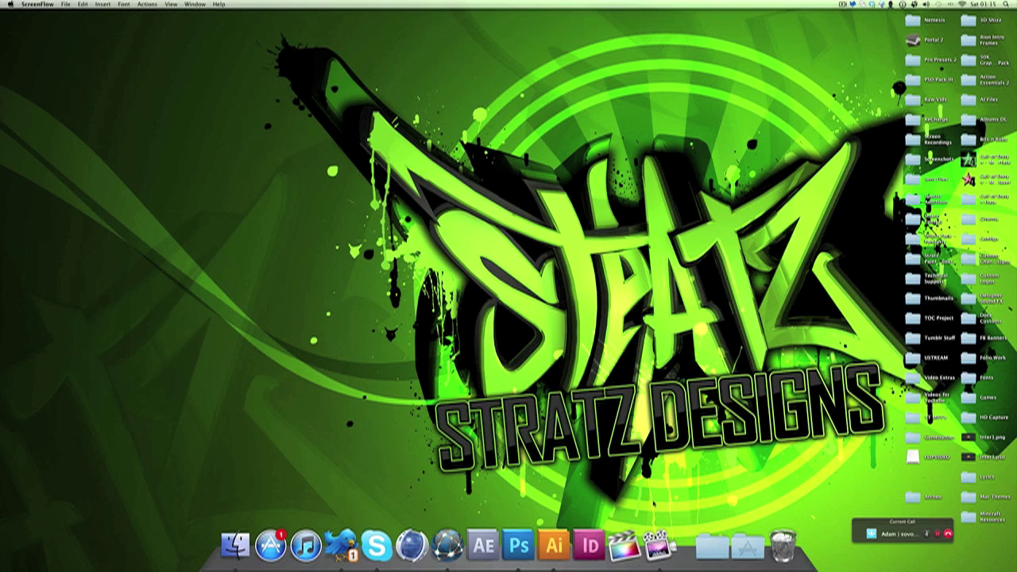
click(624, 544)
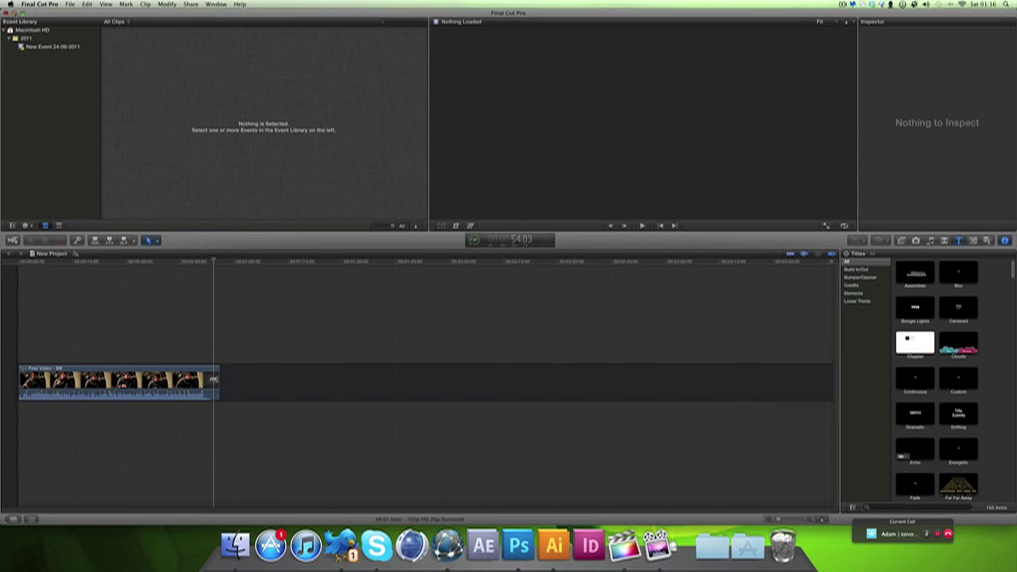
click(14, 12)
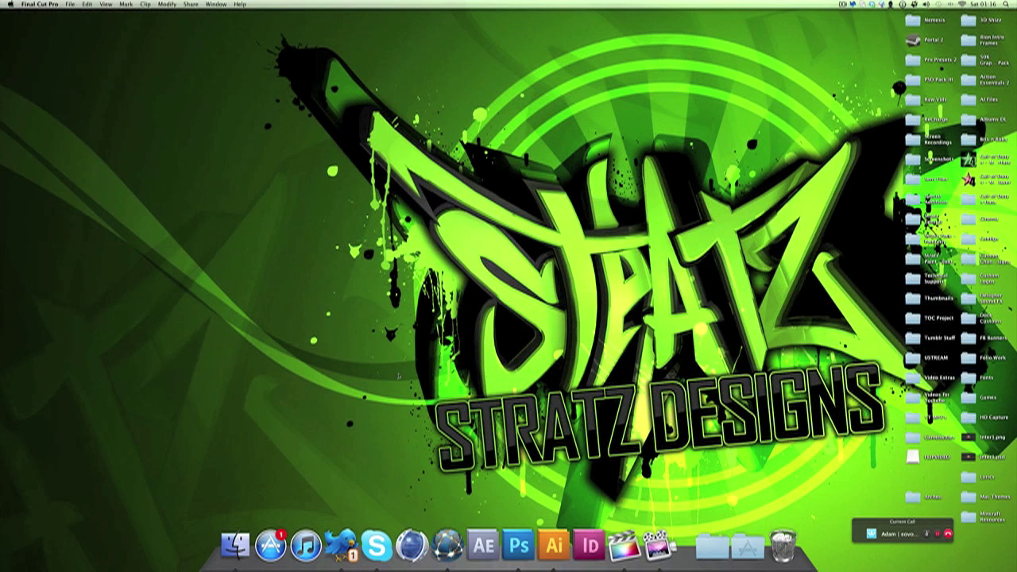
Switch to Photoshop, select the whole ARCHEO logo on its layer and copy it
click(519, 546)
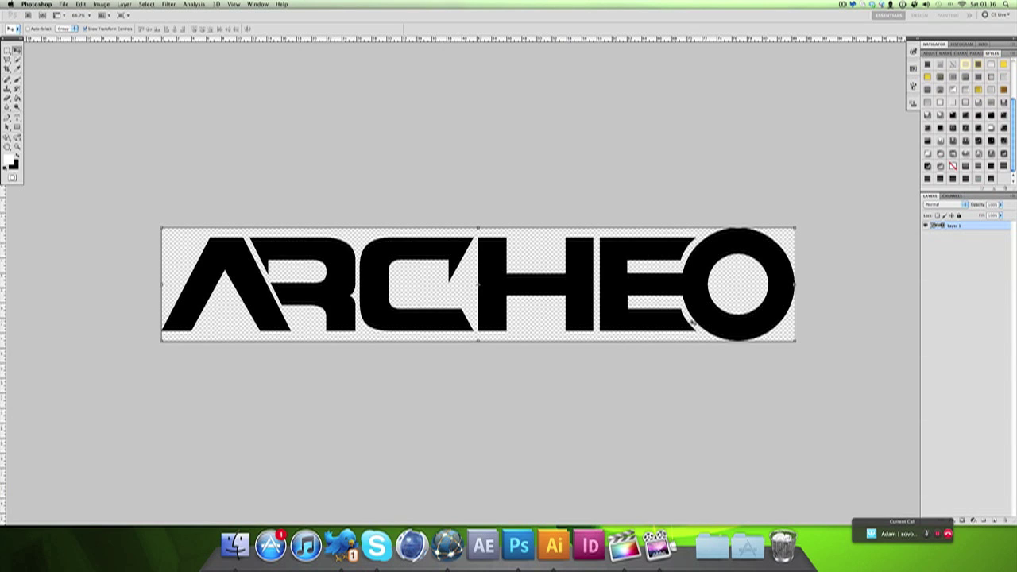
click(1001, 327)
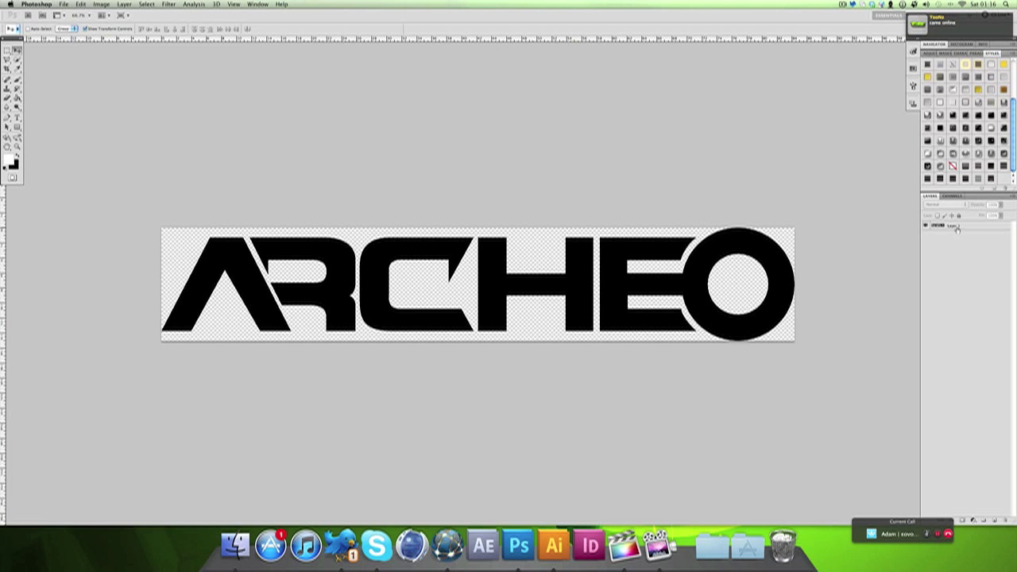
key(super+a)
click(974, 228)
key(super+t)
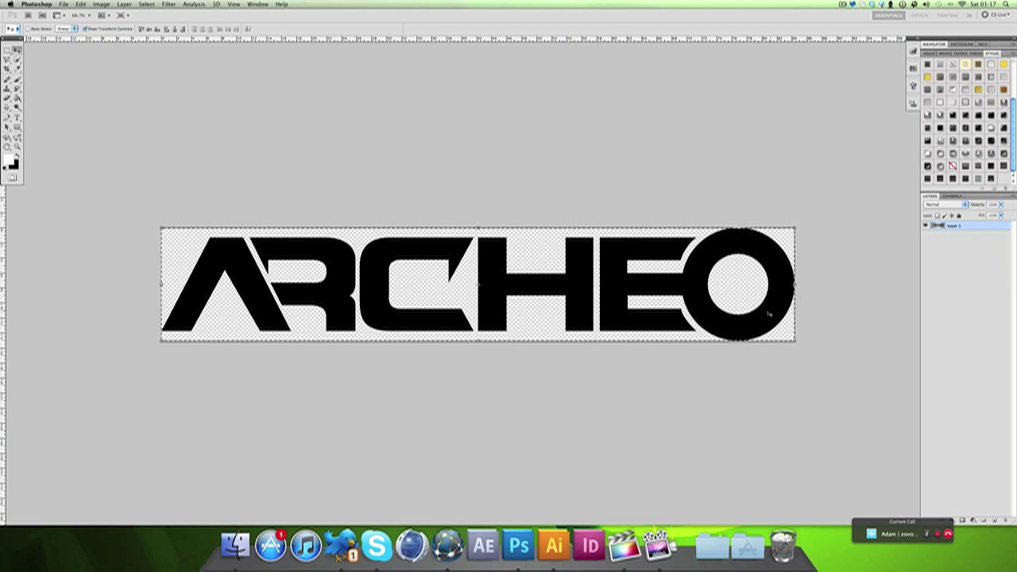
click(81, 4)
click(87, 67)
Switch to Illustrator and create a new document 2500 px wide and 1500 px high, with its window maximized
click(555, 556)
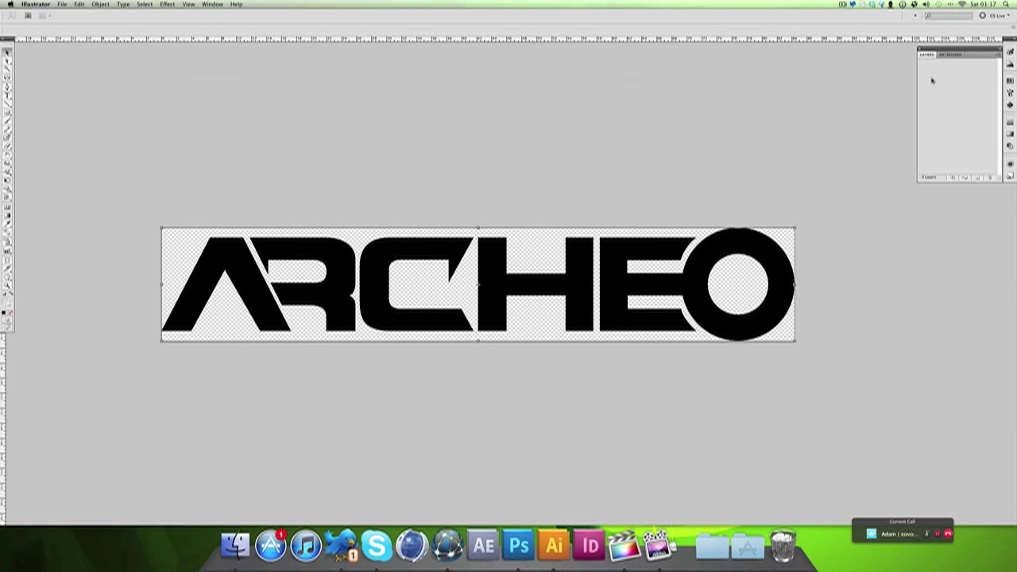
click(62, 4)
click(72, 13)
scroll(298, 129, down, 1)
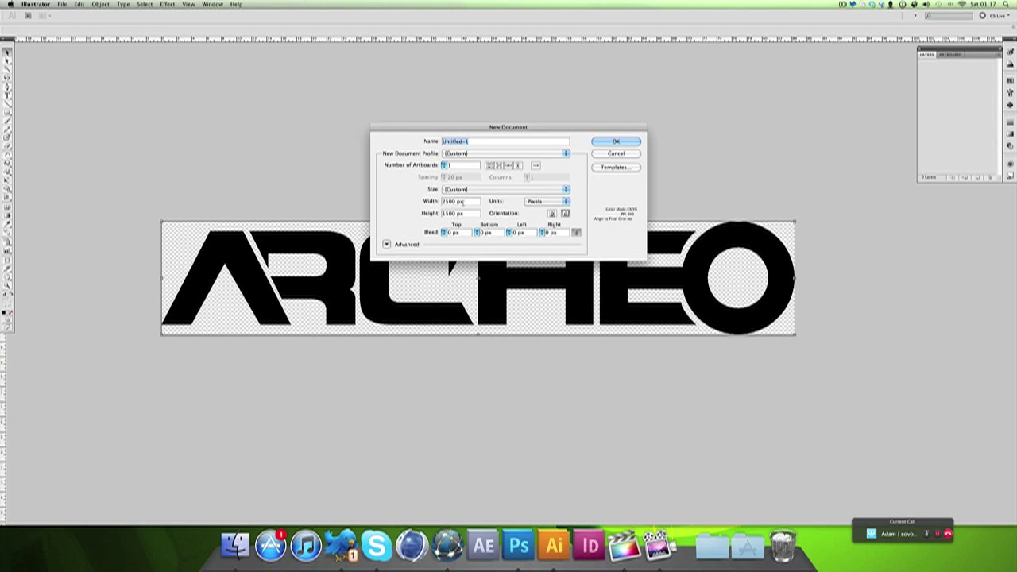
click(460, 202)
drag(463, 213, 418, 215)
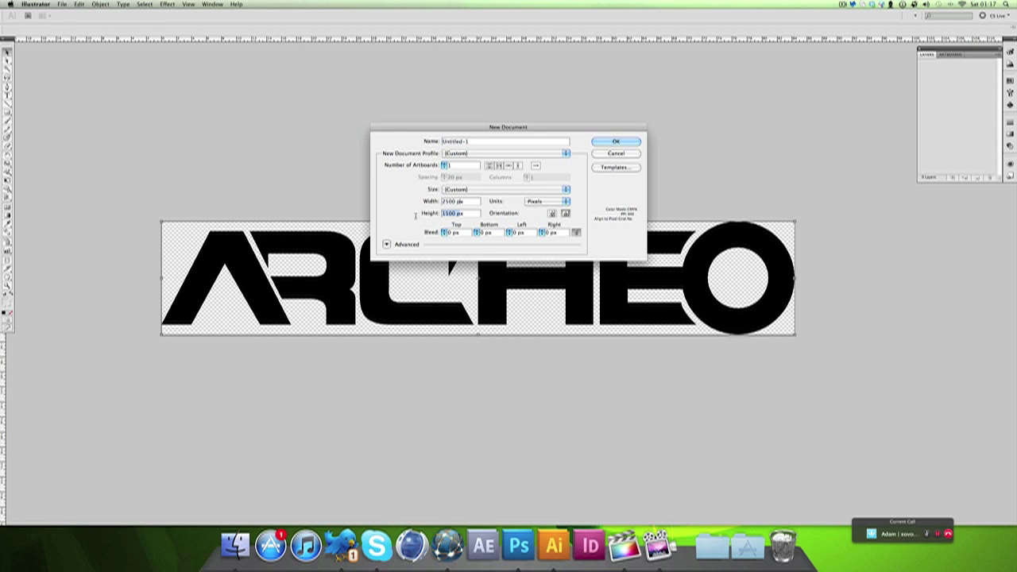
click(464, 213)
click(612, 141)
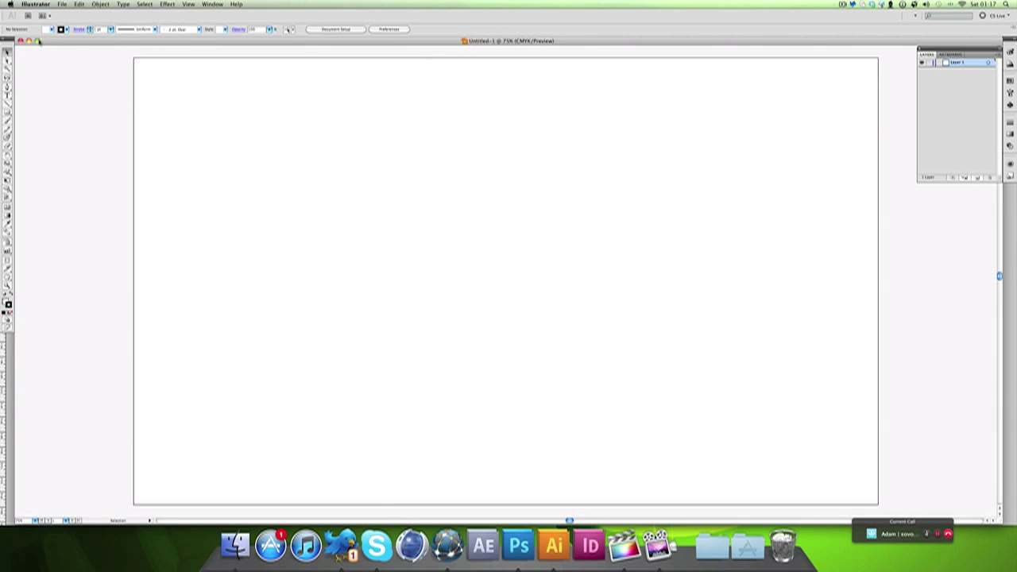
click(37, 41)
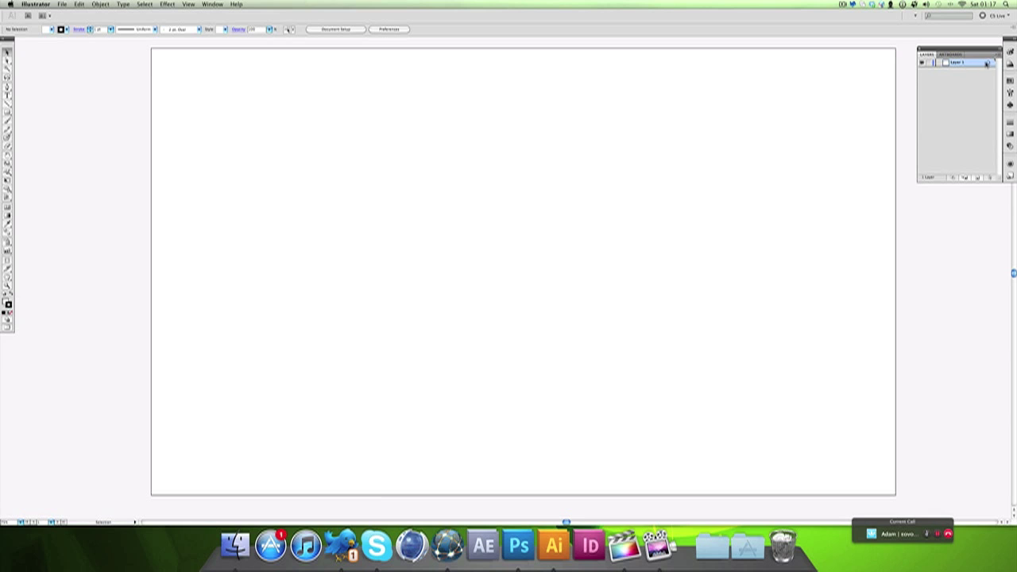
Paste the copied ARCHEO logo into Layer 1 of the new document
click(988, 63)
click(7, 181)
key(super+v)
key(super+v)
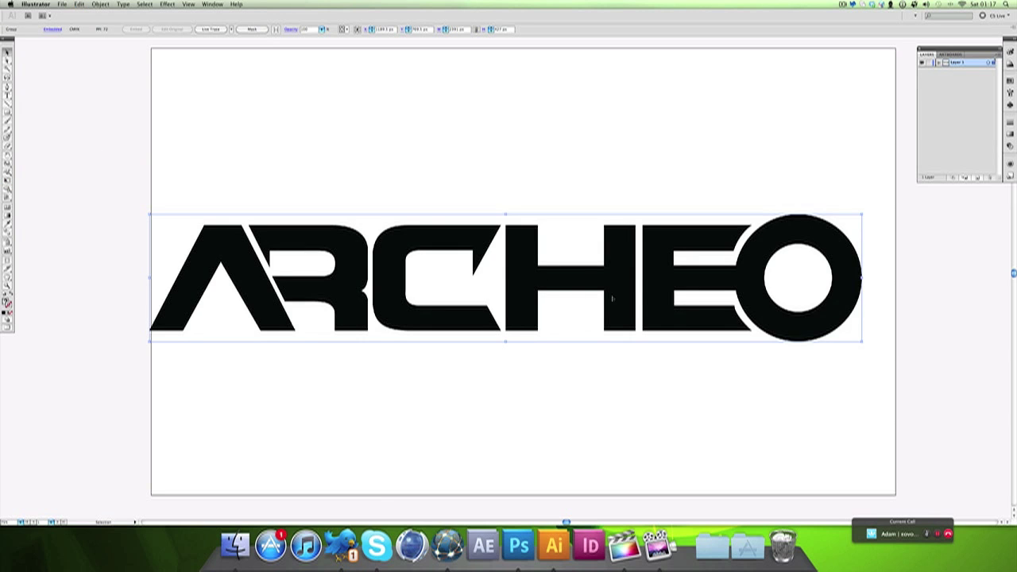
Centre the pasted logo horizontally on the artboard, enlarge it slightly and deselect it
drag(624, 284, 637, 287)
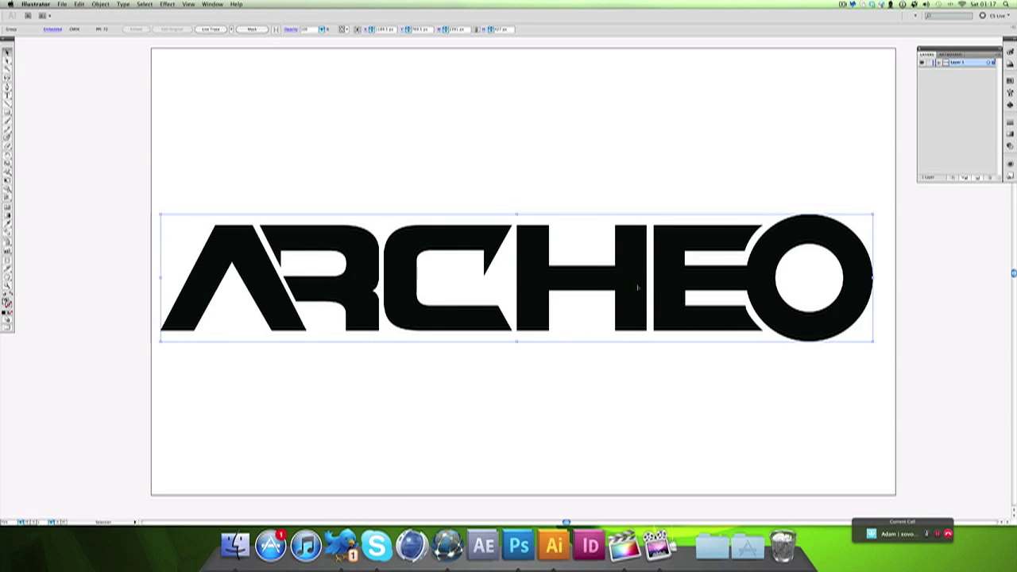
click(876, 344)
click(850, 320)
shift+click(873, 343)
shift+click(873, 343)
mouse_move(879, 345)
mouse_down()
mouse_move(897, 351)
mouse_move(875, 331)
mouse_move(880, 340)
mouse_up()
click(929, 295)
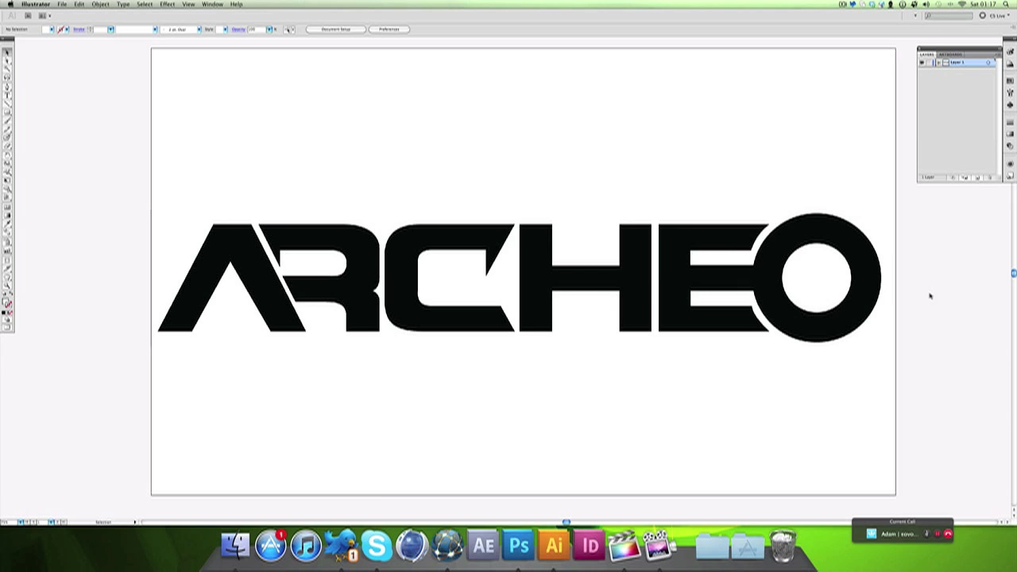
Add a new layer above the logo layer for tracing
click(979, 178)
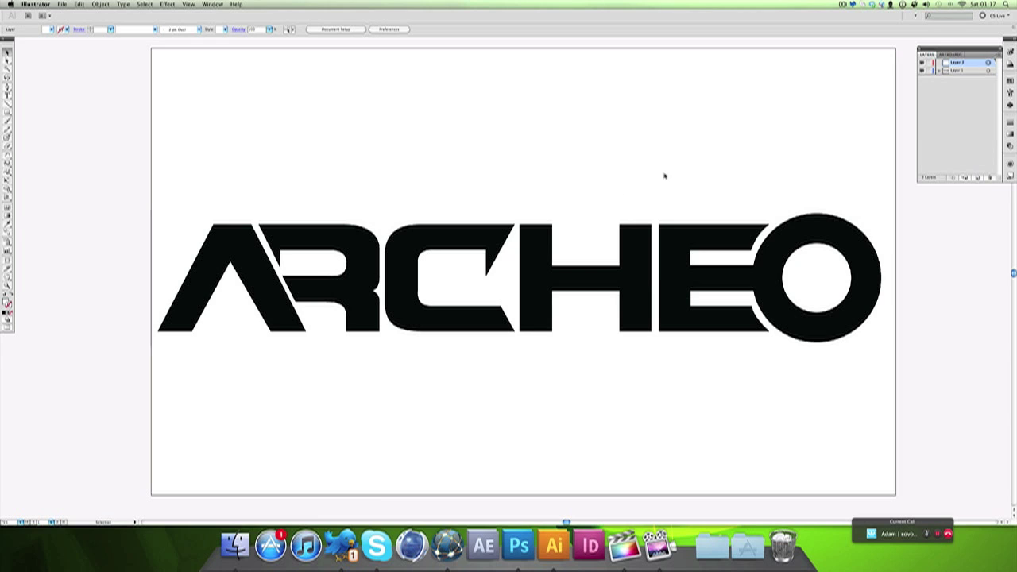
click(226, 241)
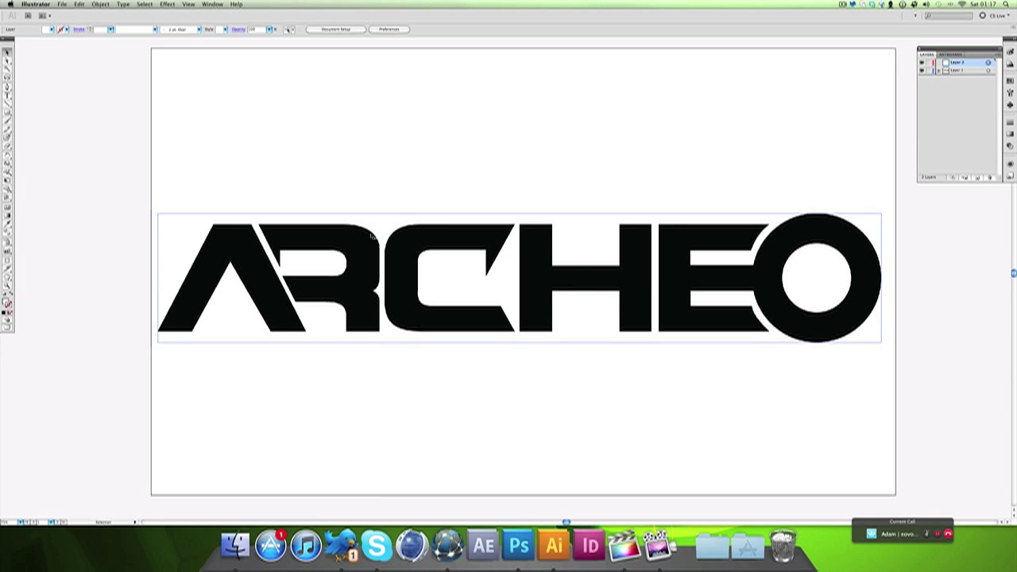
click(204, 127)
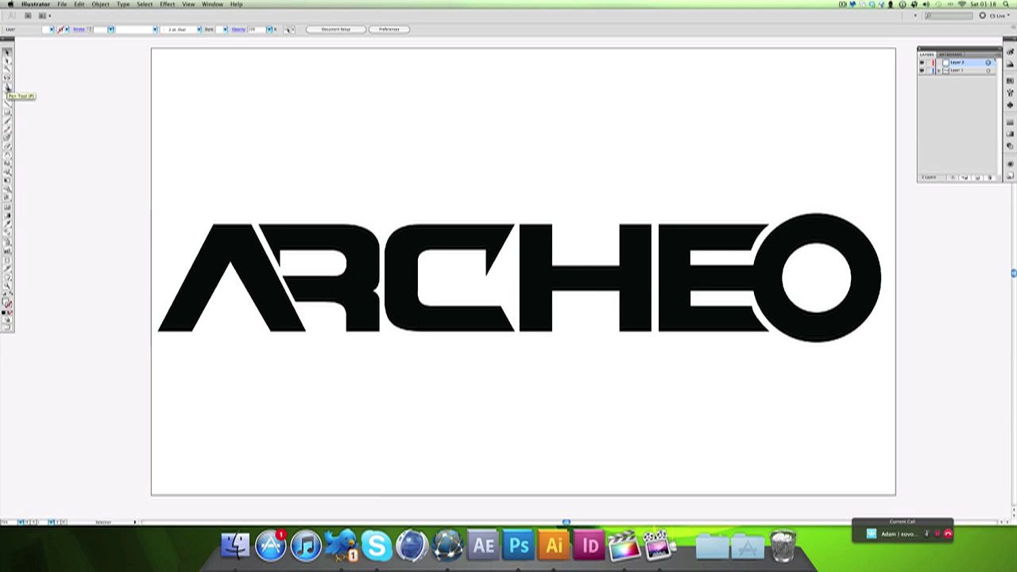
Choose the Pen tool and set it to no fill with a black stroke
click(8, 87)
click(52, 30)
click(4, 38)
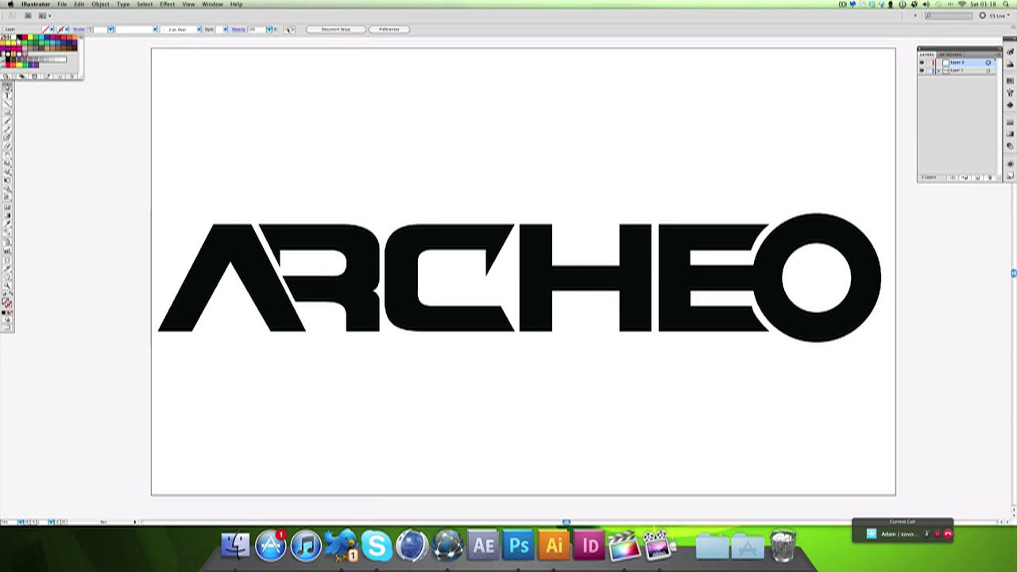
click(66, 30)
click(66, 30)
click(19, 37)
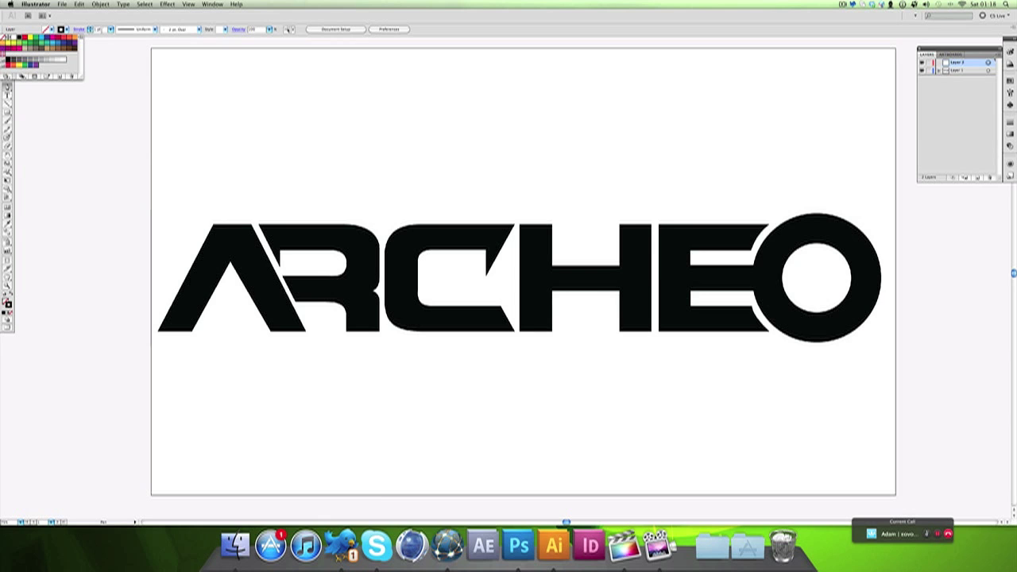
click(92, 29)
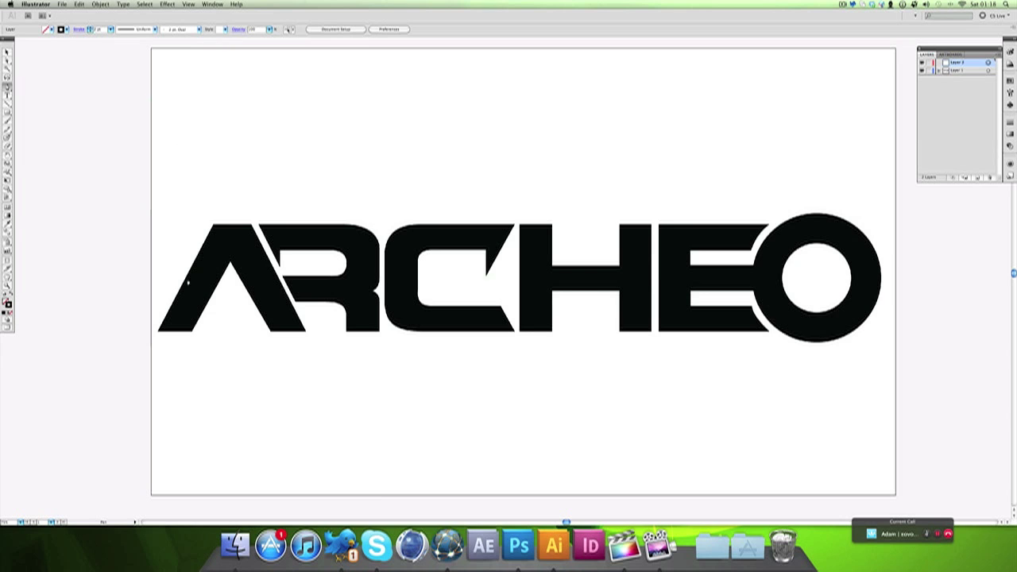
Trace the letter A with the Pen tool as a closed path, starting at its lower-left corner
click(159, 332)
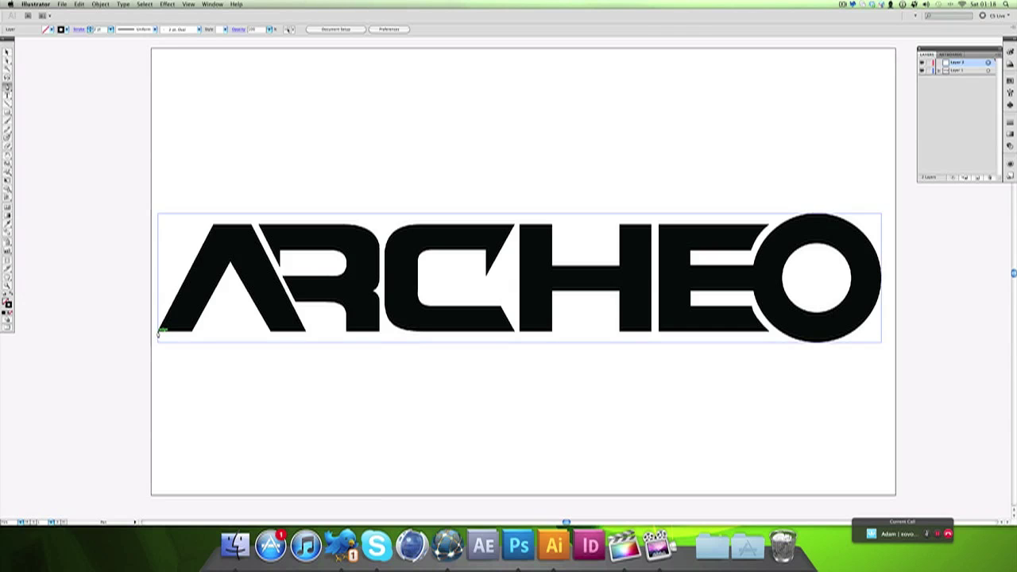
click(158, 332)
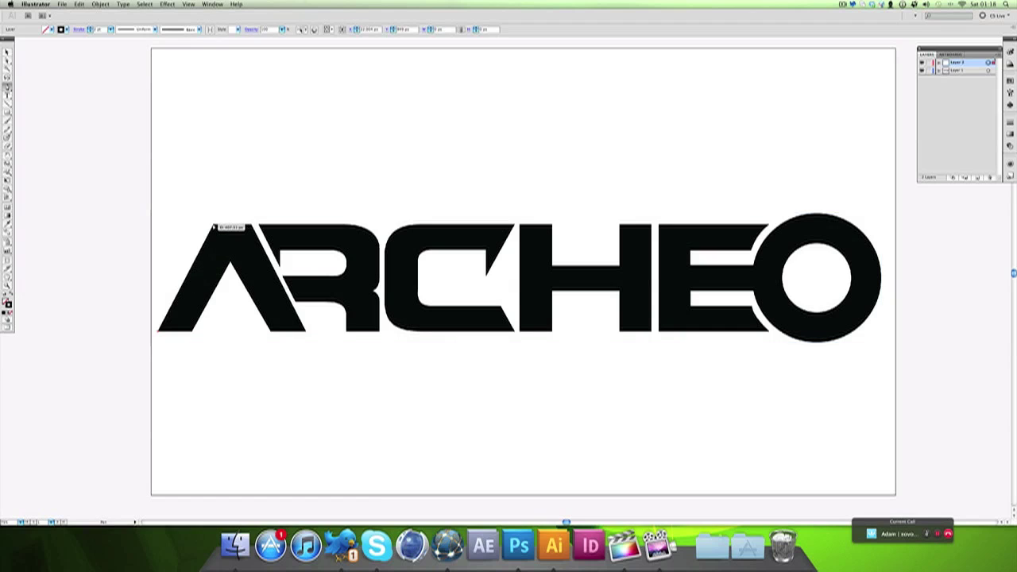
drag(215, 226, 254, 228)
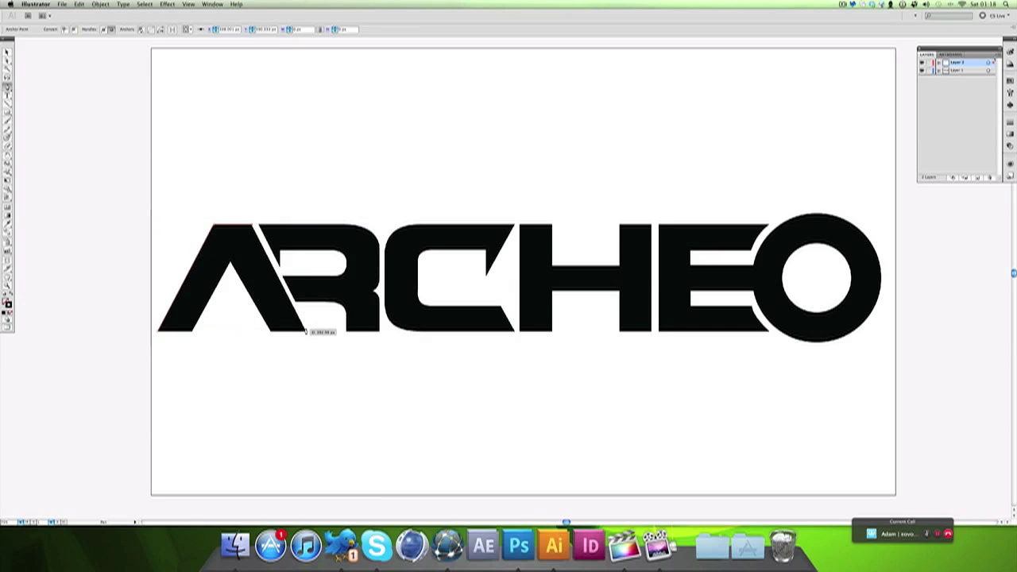
drag(305, 331, 270, 335)
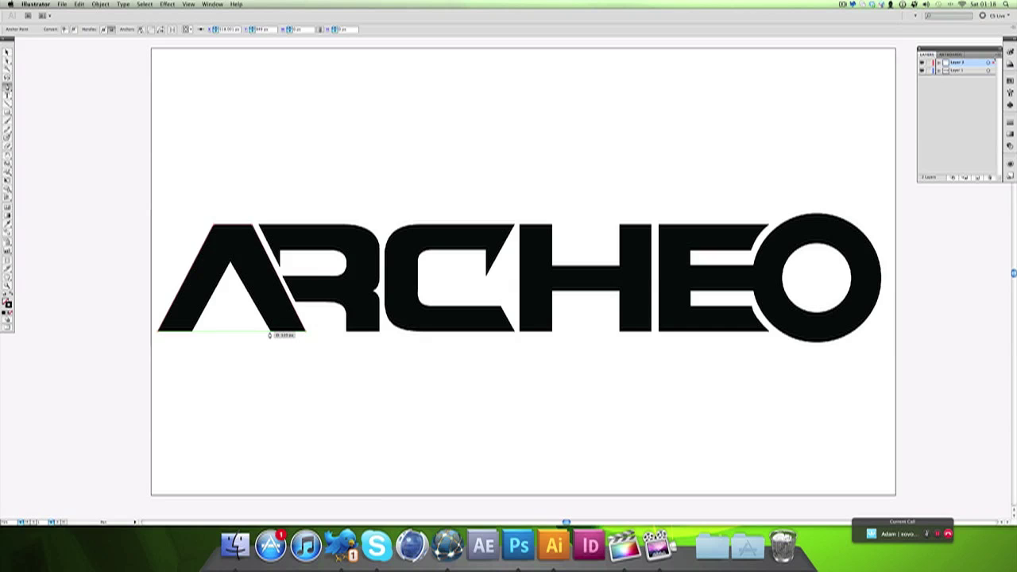
click(270, 332)
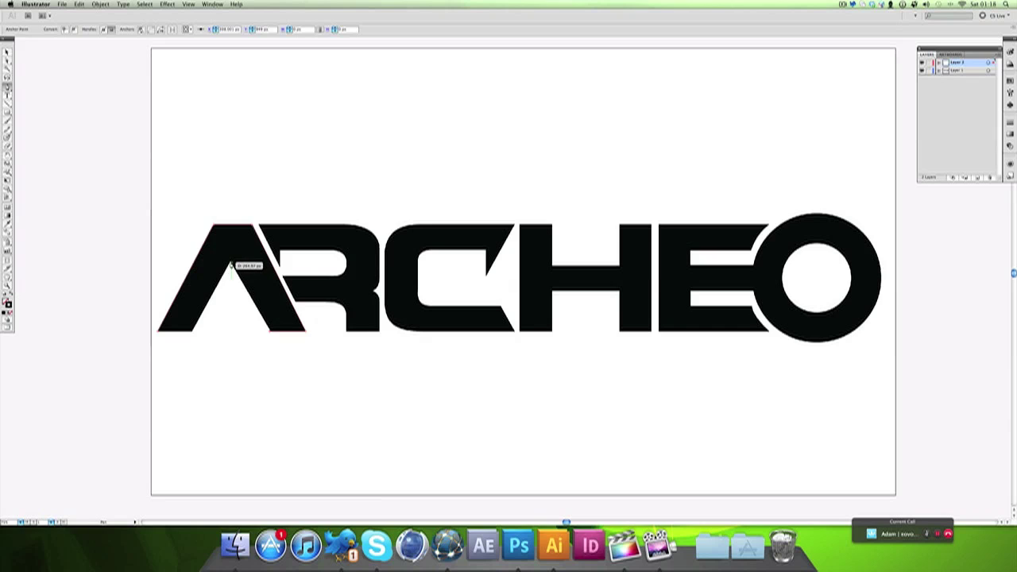
drag(231, 266, 230, 265)
click(230, 263)
drag(191, 335, 158, 334)
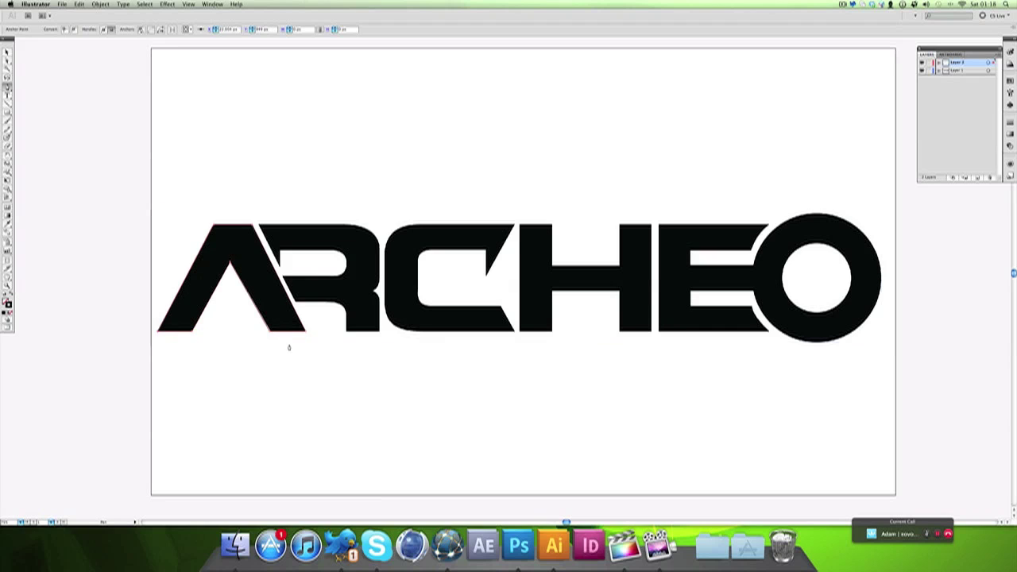
Trace the letter R with the Pen tool as a closed path, following its curved corners and inner notch
click(278, 267)
click(259, 225)
drag(296, 228, 372, 294)
click(373, 292)
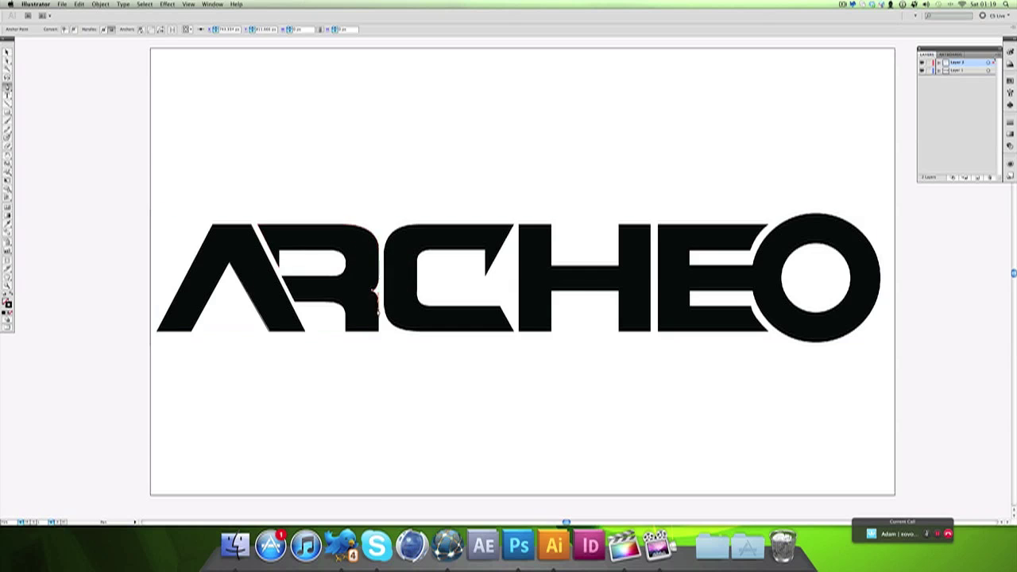
click(378, 331)
click(345, 331)
click(345, 313)
click(295, 302)
click(282, 276)
click(330, 249)
click(279, 250)
click(279, 266)
click(258, 224)
Trace the letter C with the Pen tool, including its pointed upper end and rounded inner corners
click(430, 224)
click(513, 225)
click(486, 275)
click(486, 249)
click(429, 250)
click(417, 293)
key(super+z)
click(499, 306)
click(514, 331)
click(430, 330)
click(385, 293)
Trace the letter H with the Pen tool, placing points at its straight corners
click(519, 225)
click(519, 331)
click(551, 330)
click(551, 291)
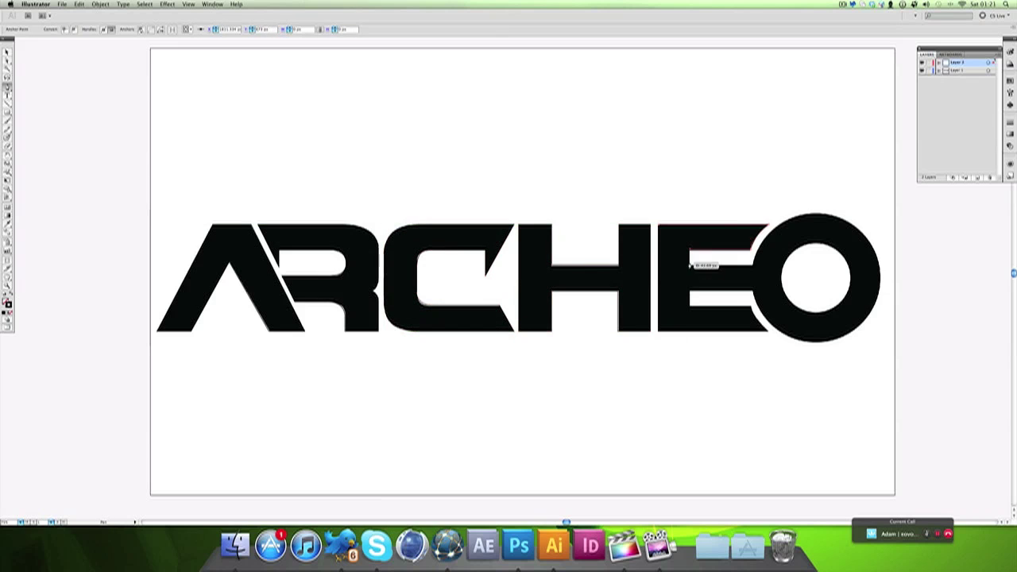
Trace the letter E as a closed path and check the outlines by briefly hiding the source logo layer
click(690, 265)
click(756, 266)
click(755, 291)
click(690, 291)
click(750, 306)
click(769, 330)
click(658, 330)
click(922, 70)
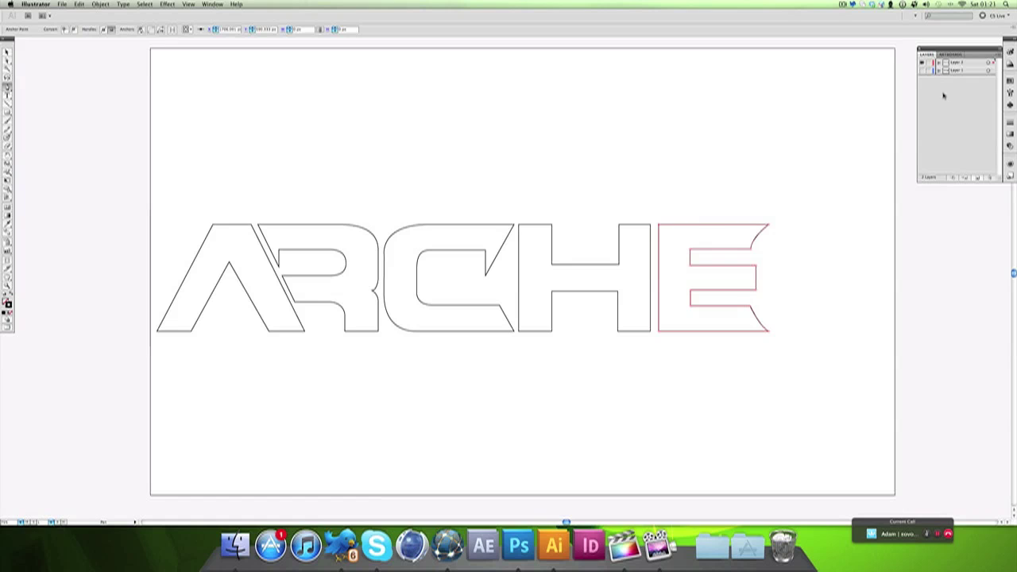
super+click(923, 71)
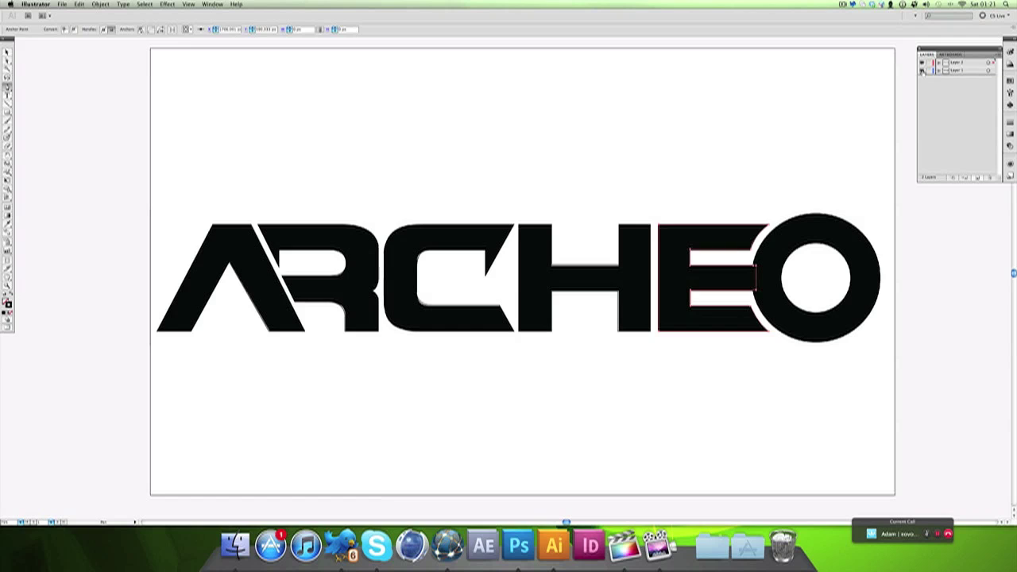
Trace the letter O with two concentric circles, about 433 px and 233 px in diameter, using the Ellipse tool
click(988, 63)
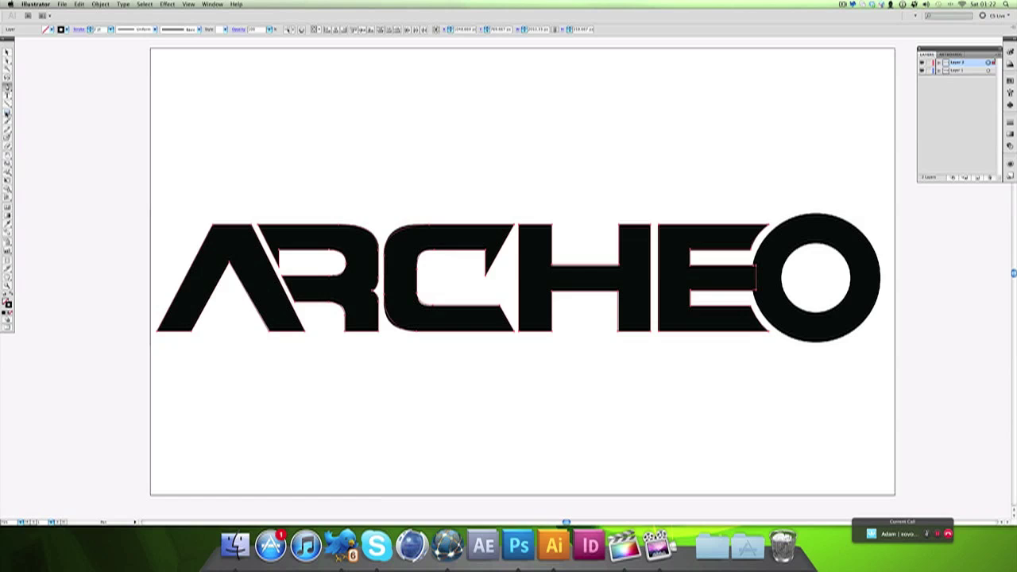
click(8, 112)
drag(7, 112, 38, 133)
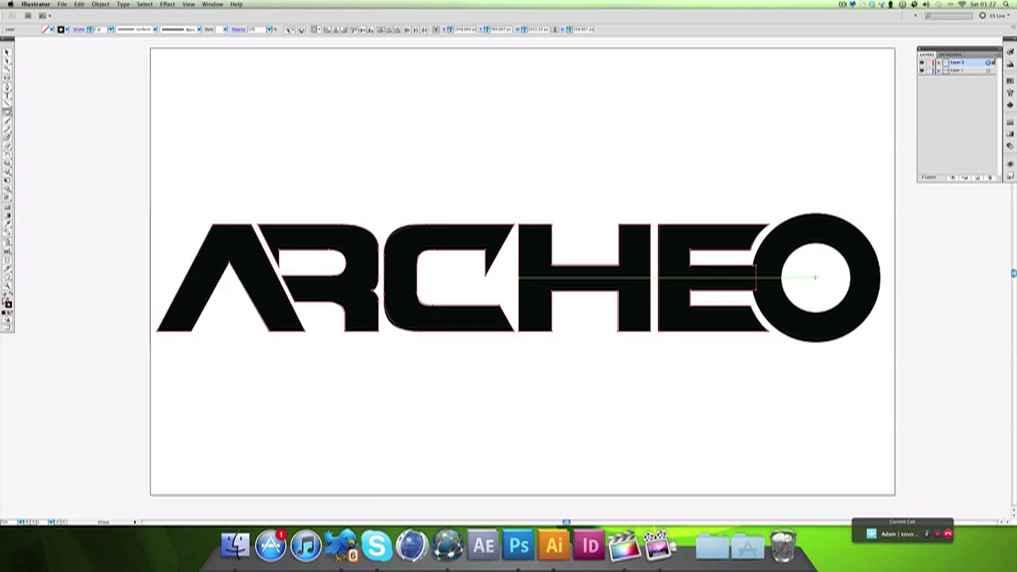
drag(816, 277, 767, 213)
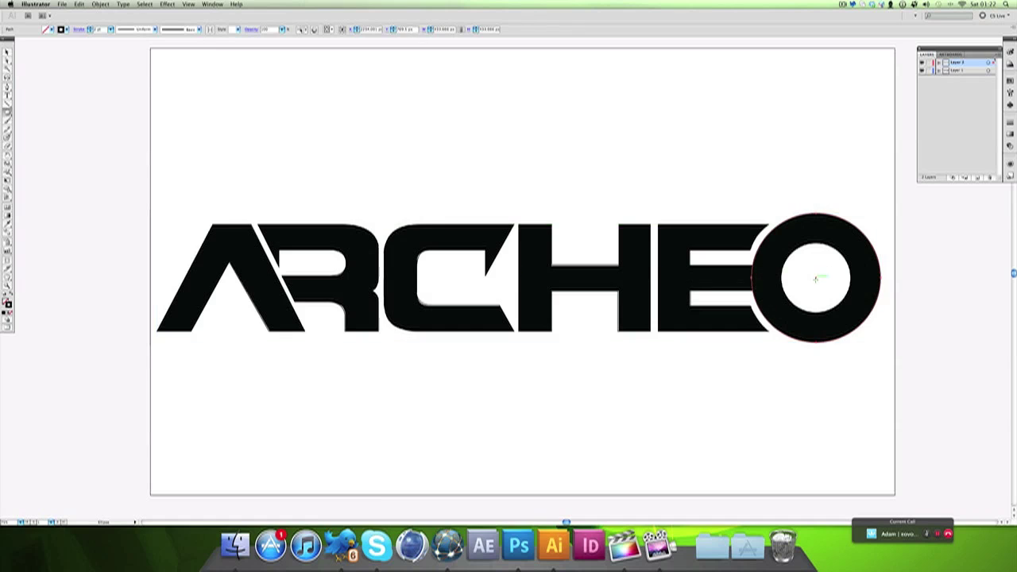
drag(815, 277, 782, 244)
Hide the source logo layer, select all the traced letter paths and bring up the Pathfinder options
key(v)
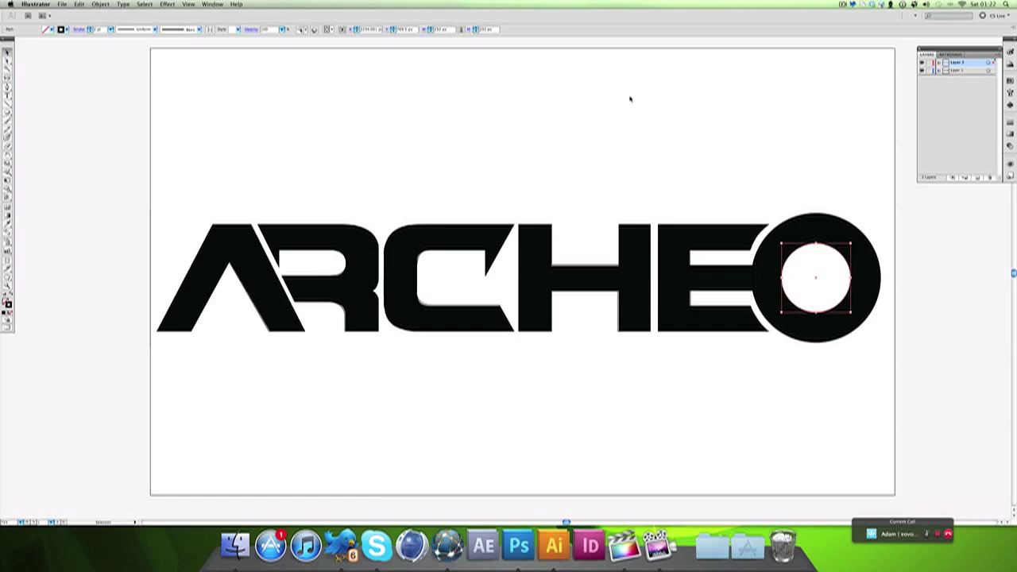
key(super+y)
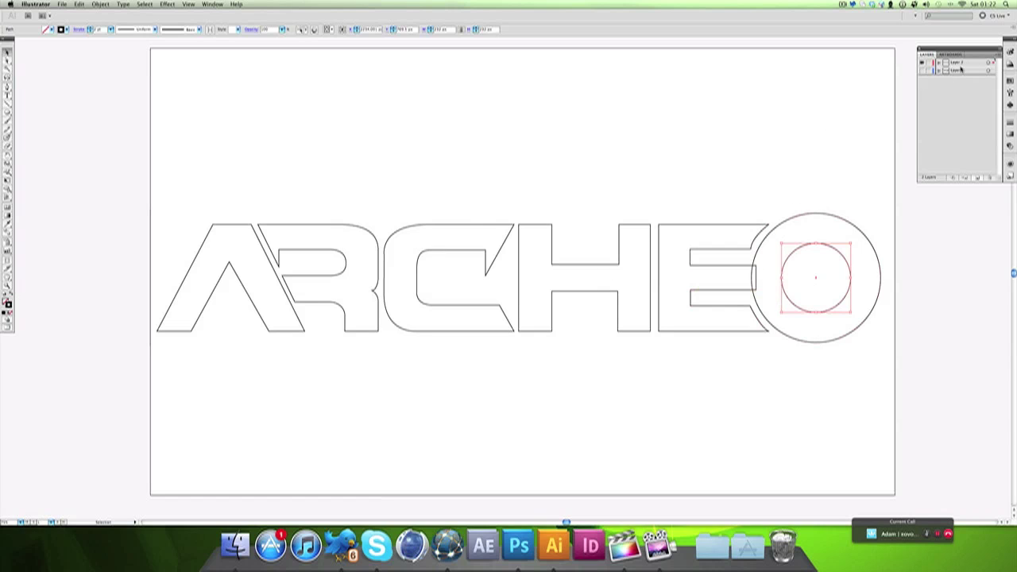
click(988, 64)
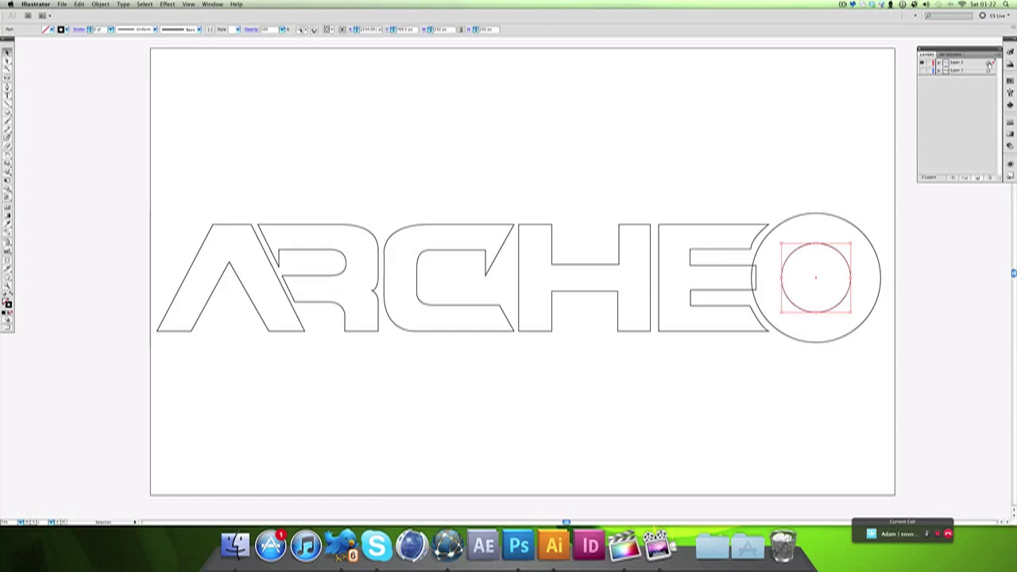
click(212, 4)
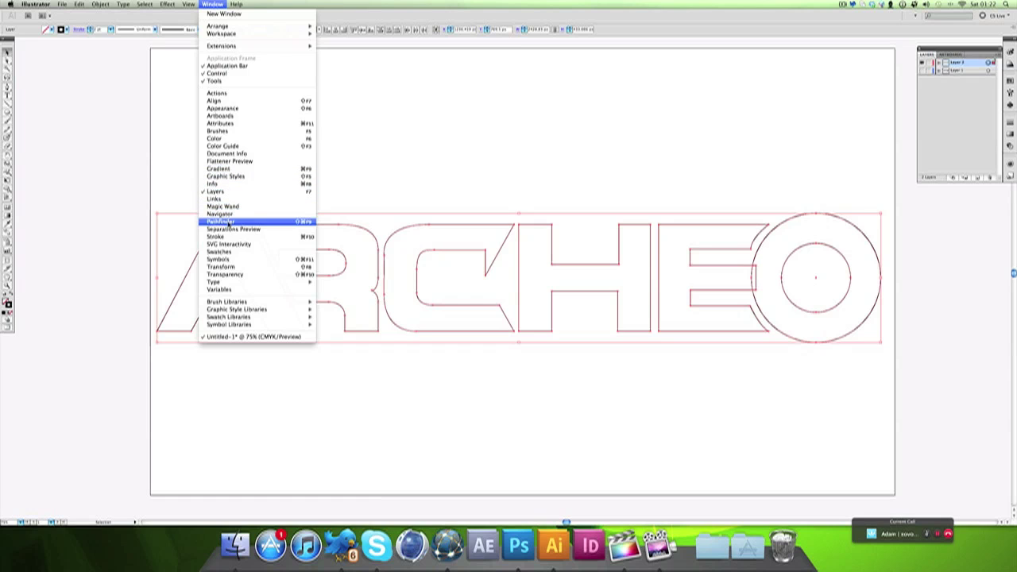
click(229, 222)
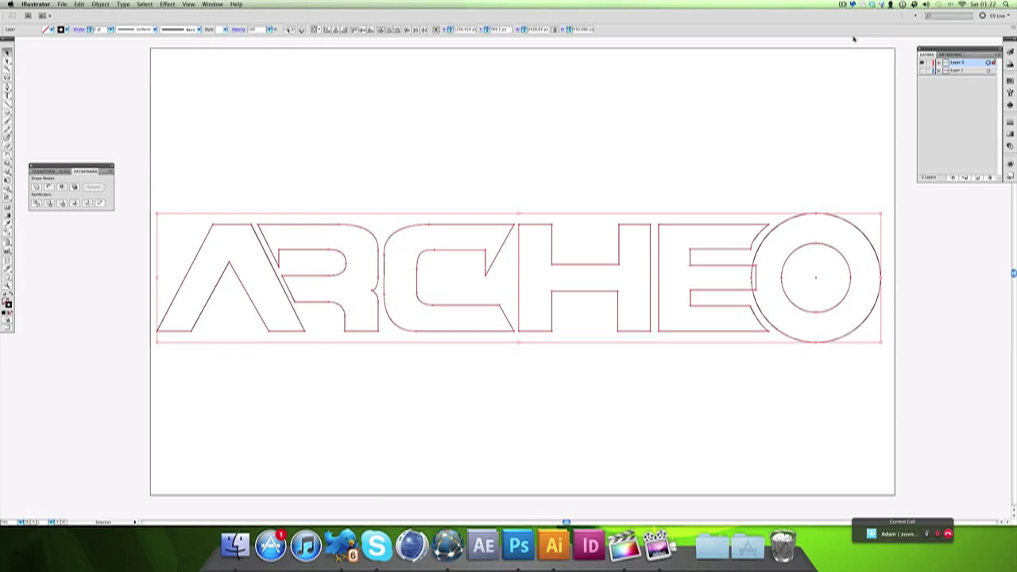
List the traced layer's individual paths and select only the two concentric circles of the letter O
click(939, 62)
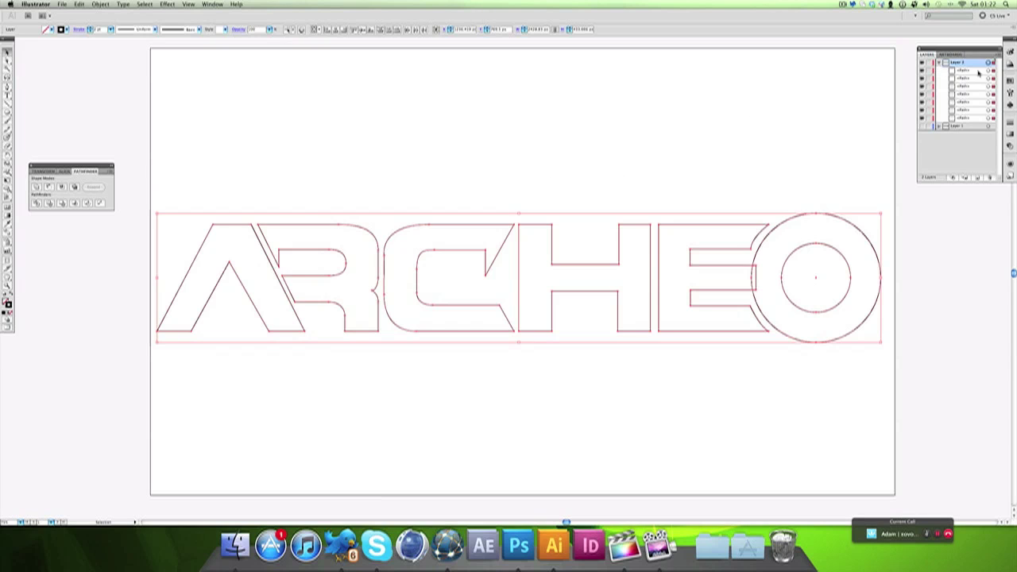
click(978, 71)
click(984, 79)
click(988, 78)
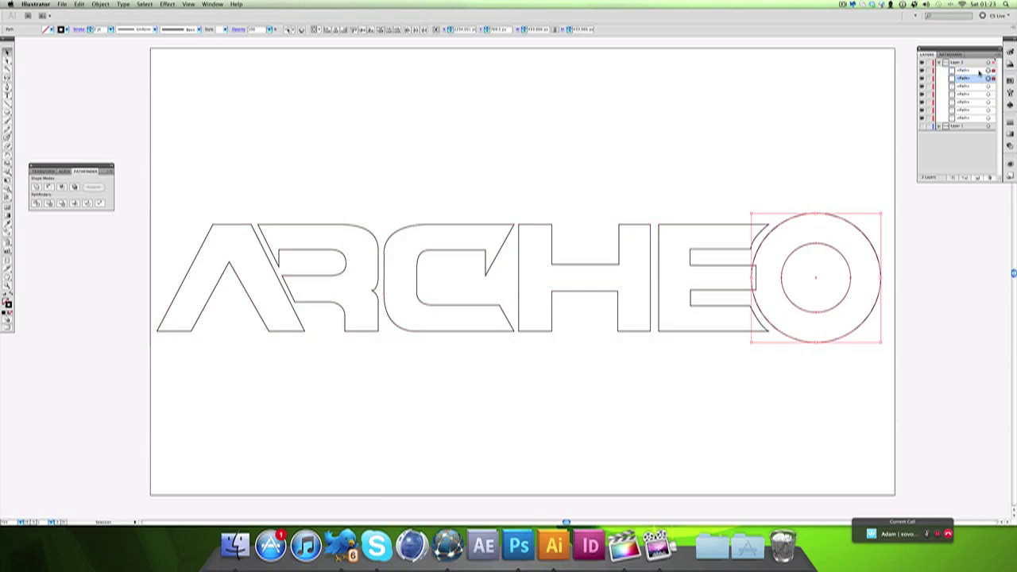
shift+click(979, 70)
Try the Unite and Intersect shape modes on the two circles, undoing each one
click(37, 188)
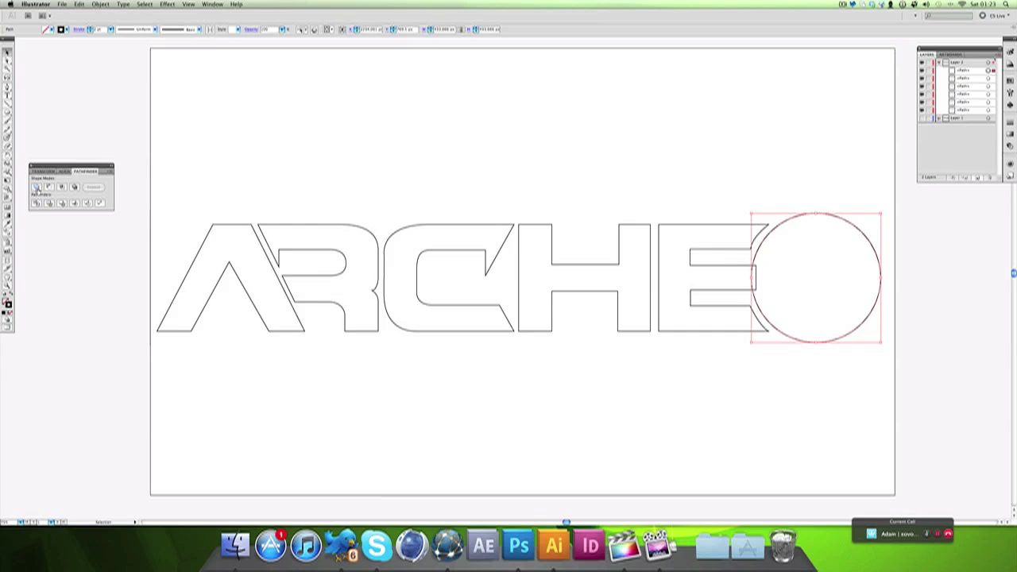
key(super+z)
click(61, 188)
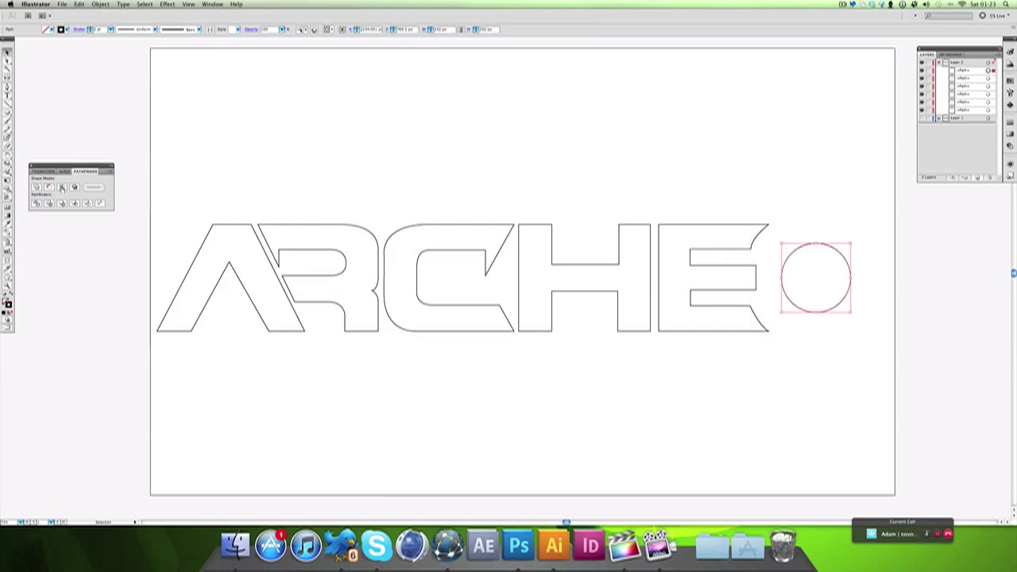
key(super+z)
Cut the inner circle out of the outer circle of the O with the Minus Front shape mode
click(49, 189)
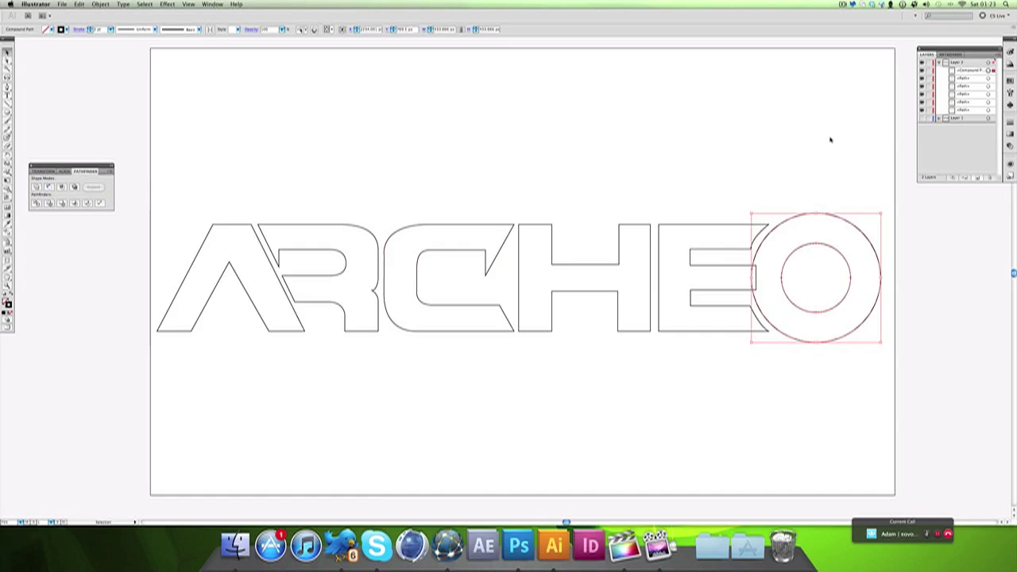
Select the E path together with the ring-shaped O and merge them into one shape with Unite
click(987, 72)
click(966, 81)
click(989, 78)
shift+click(988, 70)
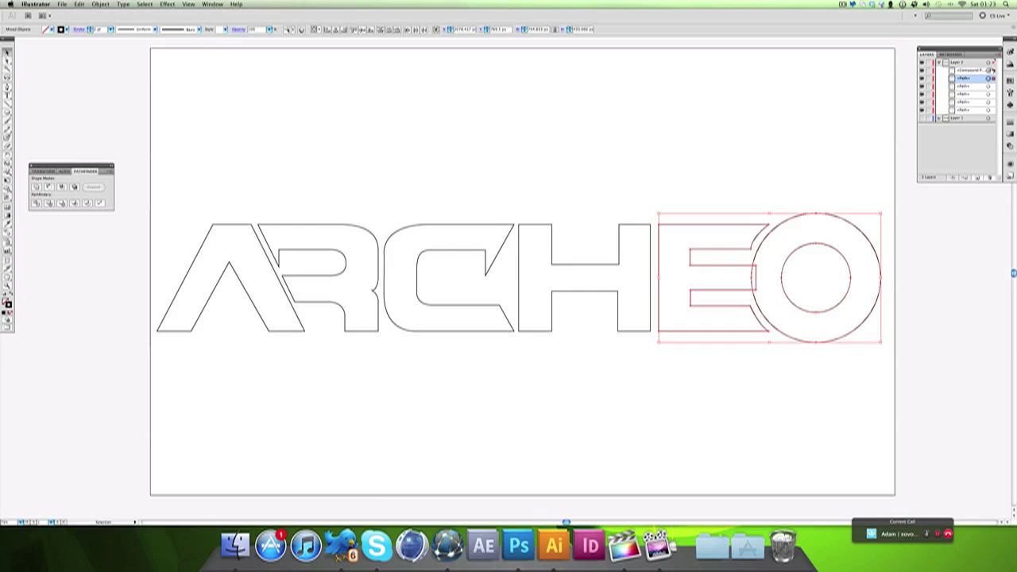
shift+click(988, 71)
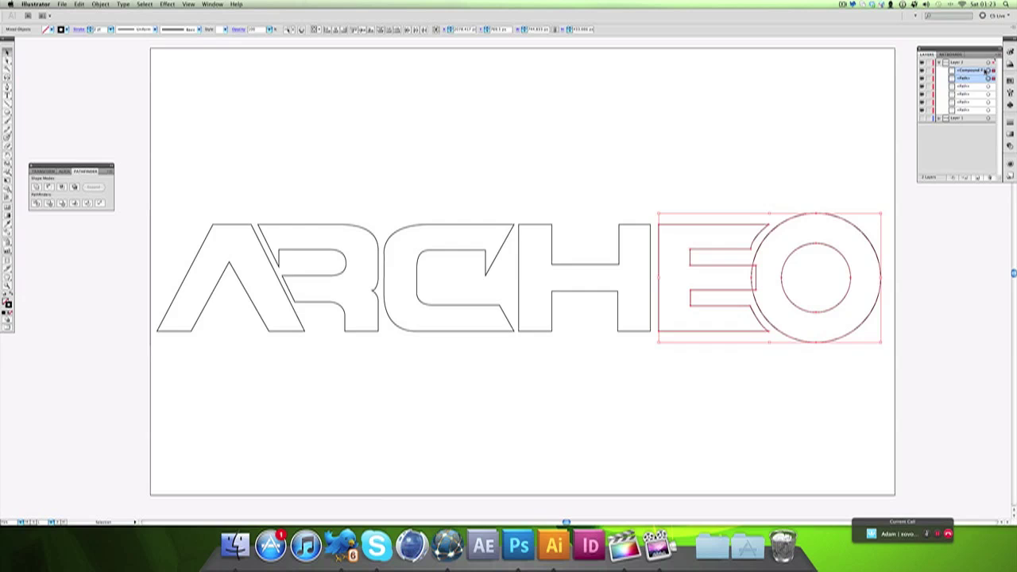
click(48, 188)
key(super+z)
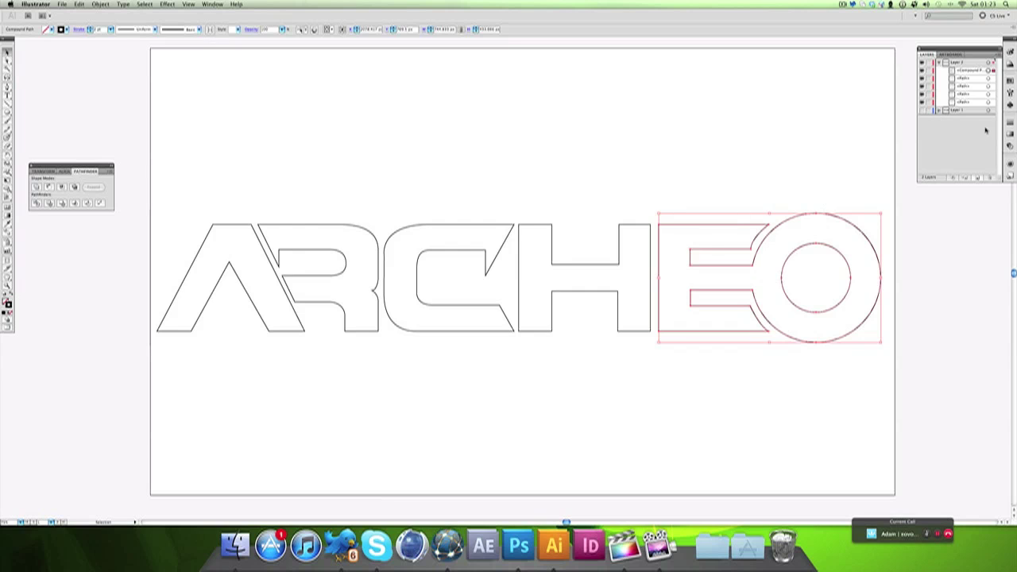
Show the source layer again, delete the logo image on it and remove the emptied layer
click(939, 63)
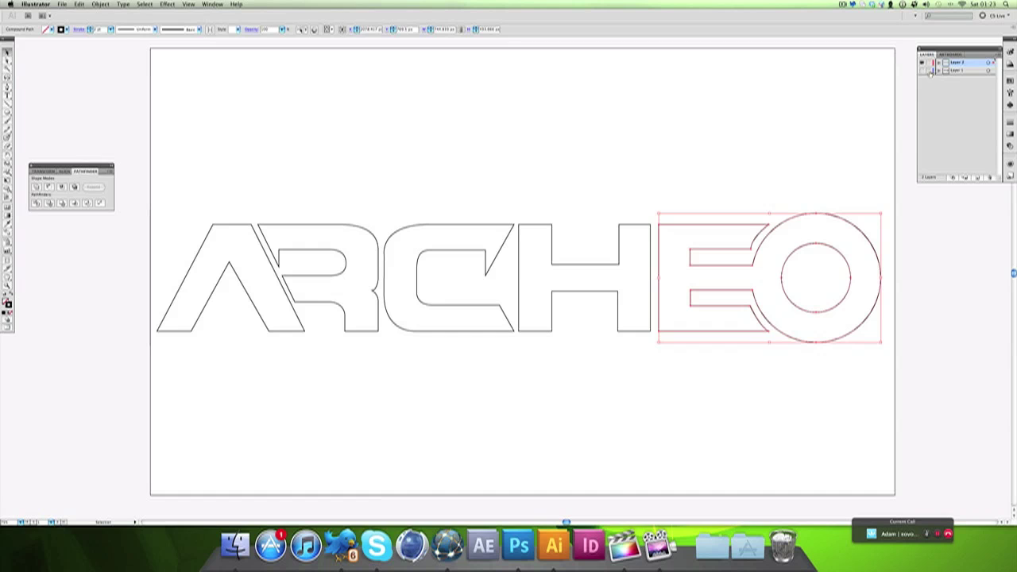
click(958, 71)
key(super+y)
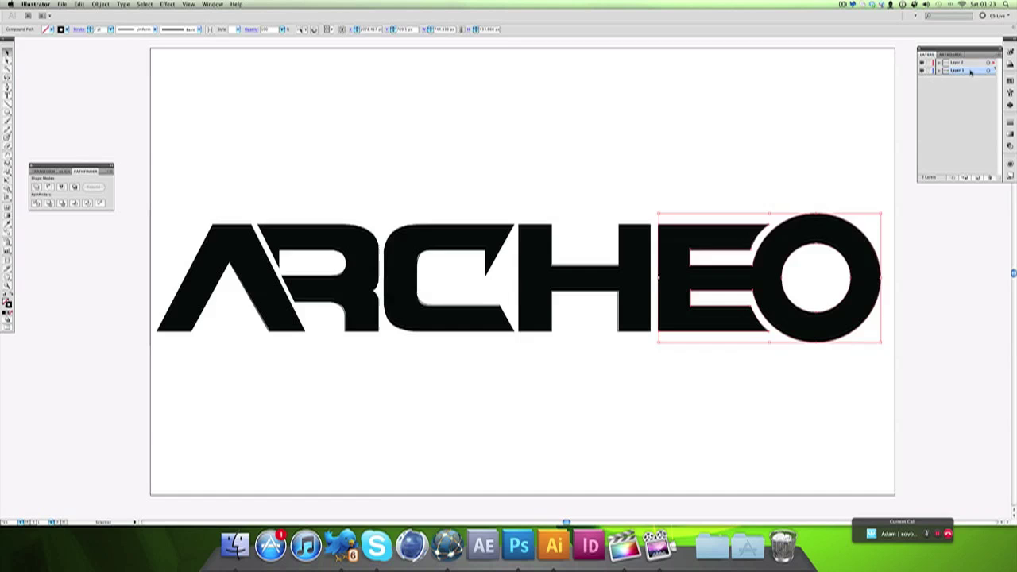
click(988, 72)
key(Delete)
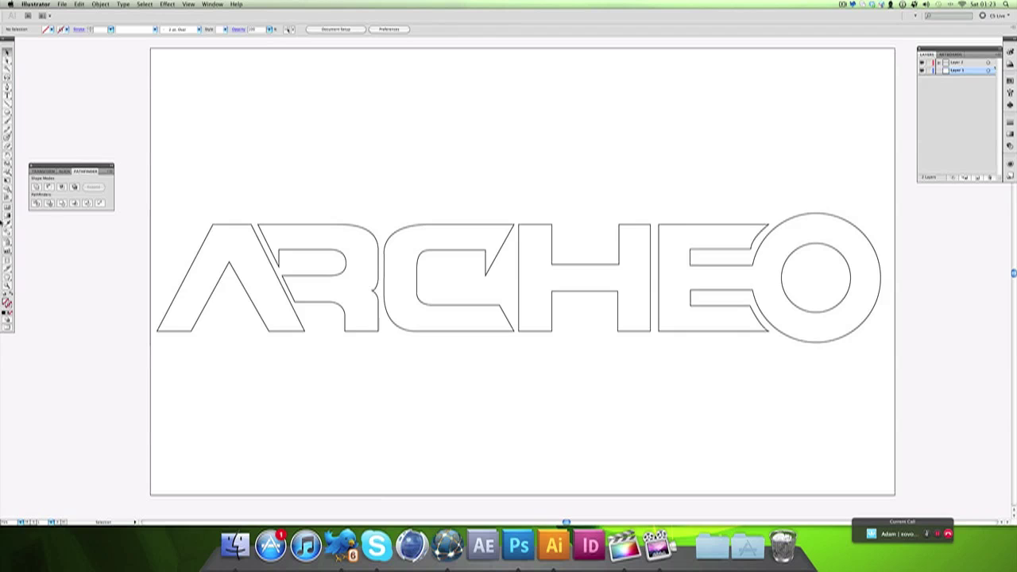
click(981, 64)
click(987, 70)
click(991, 177)
Select all the traced letters, fill them with black and set their stroke to none
click(989, 62)
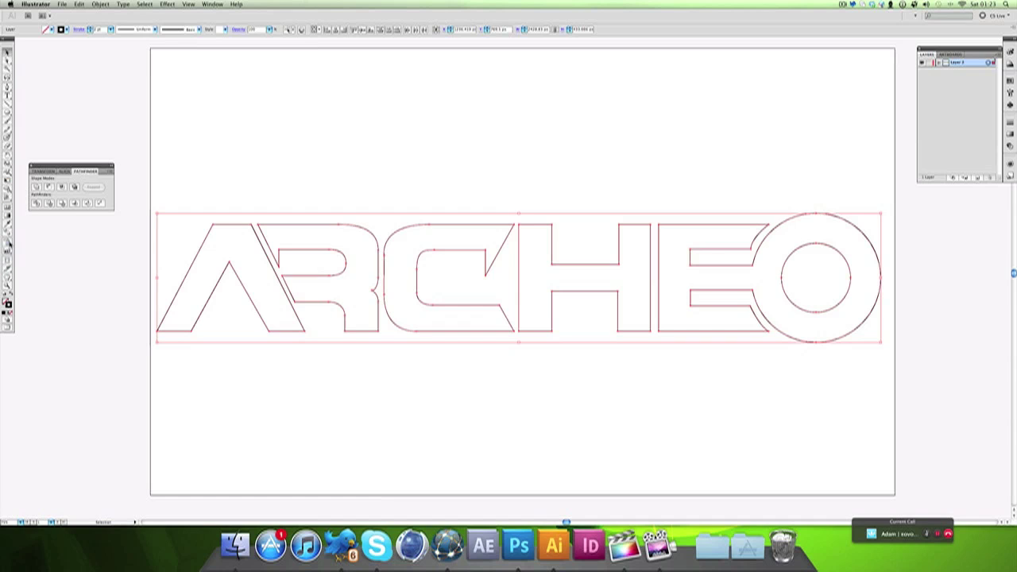
click(9, 284)
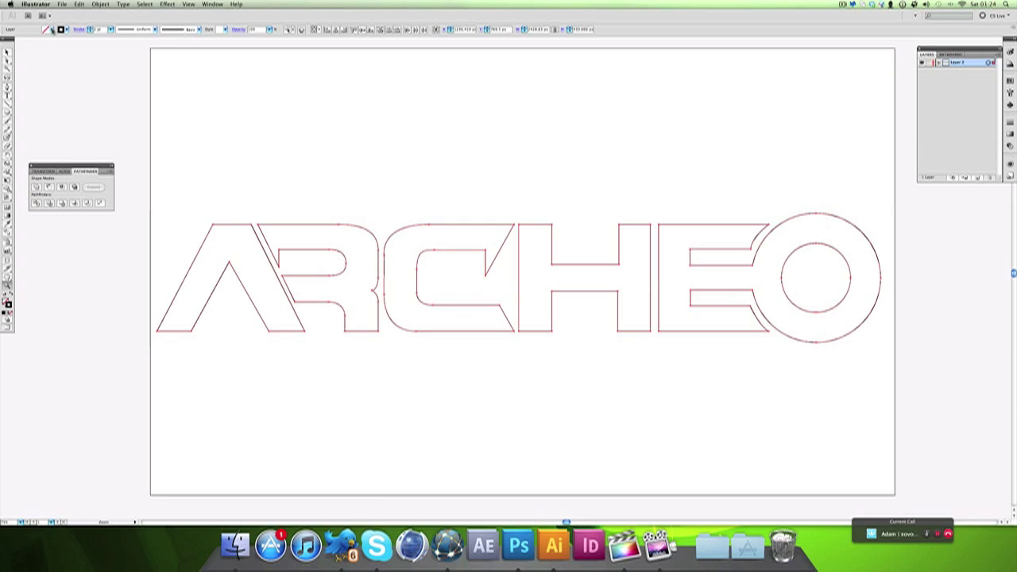
click(52, 30)
click(20, 38)
click(67, 30)
click(66, 29)
click(6, 38)
click(308, 196)
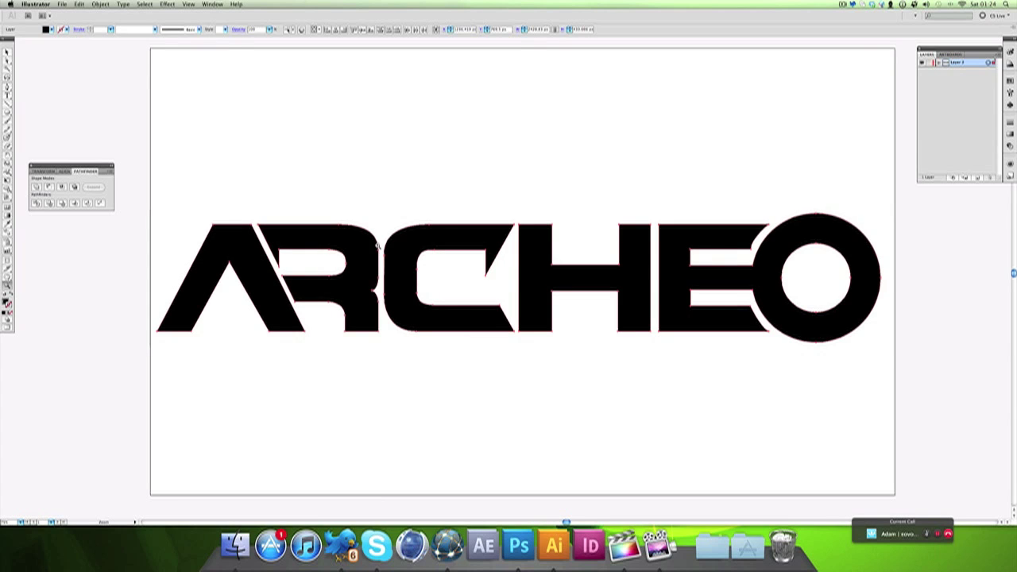
Examine the upper edge and curve of the vector letter R at high magnification for edge sharpness
click(381, 228)
click(391, 241)
click(471, 301)
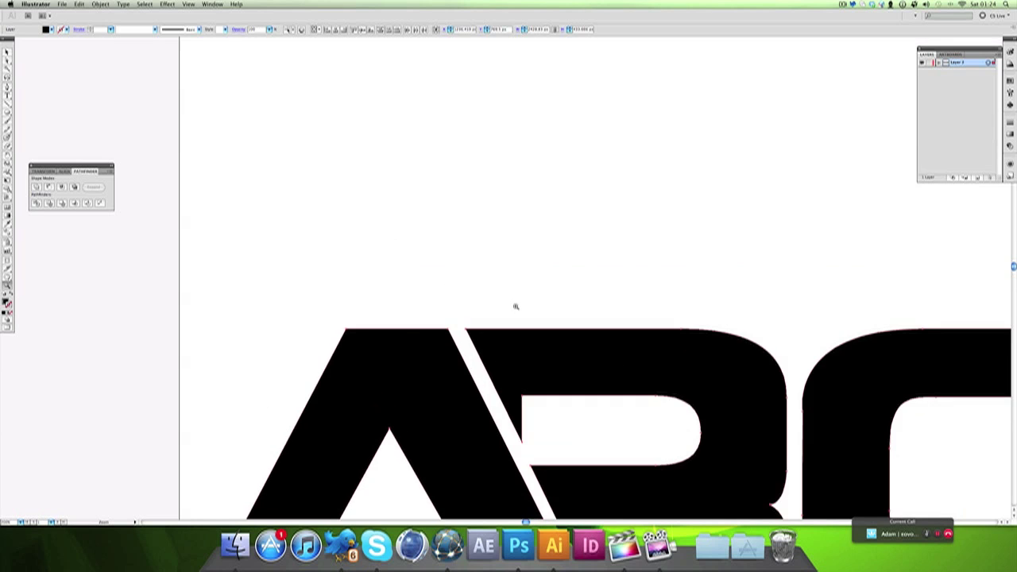
scroll(516, 307, down, 2)
click(546, 270)
click(553, 265)
click(580, 266)
click(579, 267)
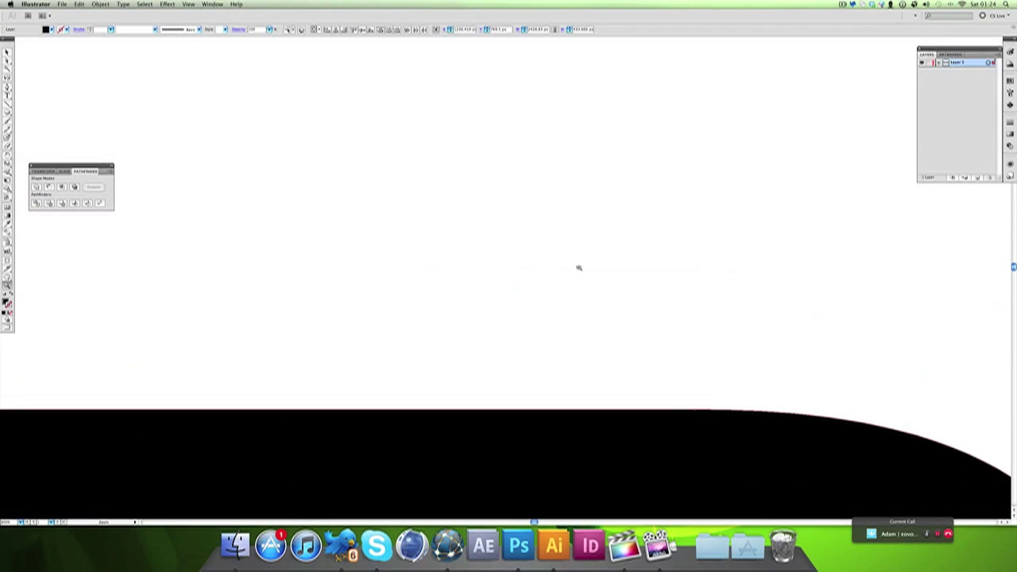
scroll(580, 270, down, 4)
click(963, 131)
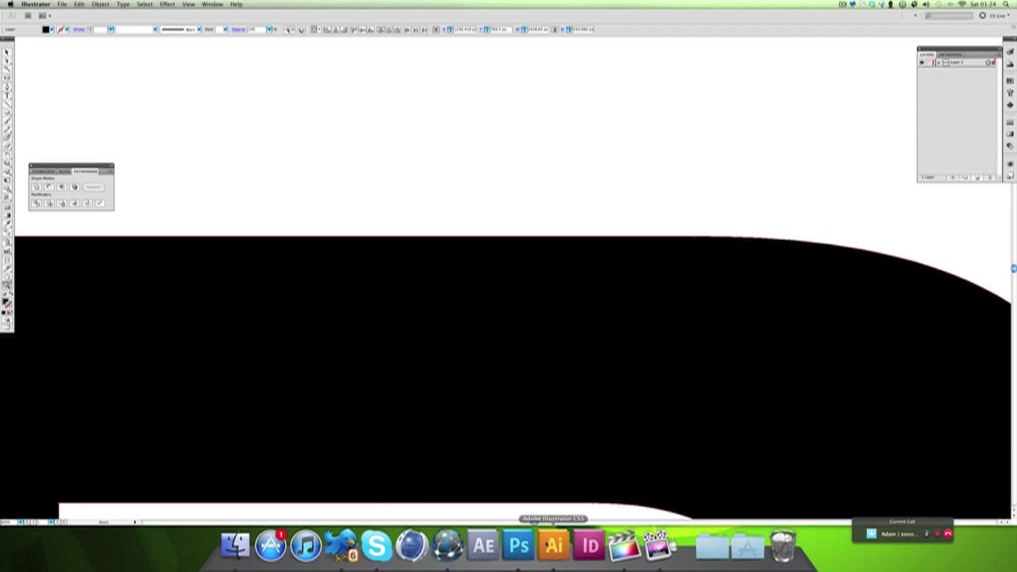
Switch to Photoshop and examine the edges of the original raster letter C up close for comparison
click(518, 545)
click(17, 146)
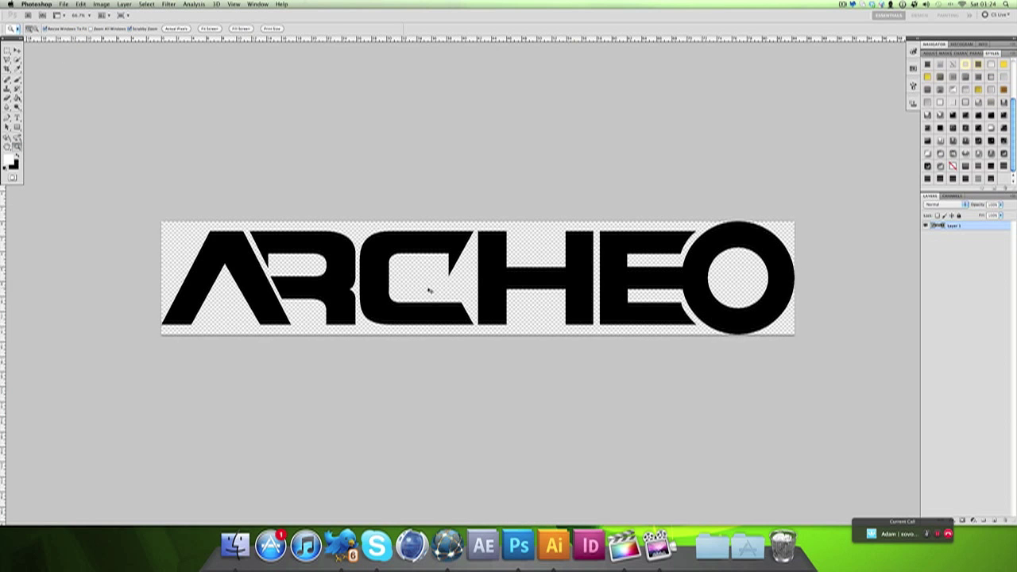
drag(434, 290, 435, 291)
drag(496, 298, 621, 358)
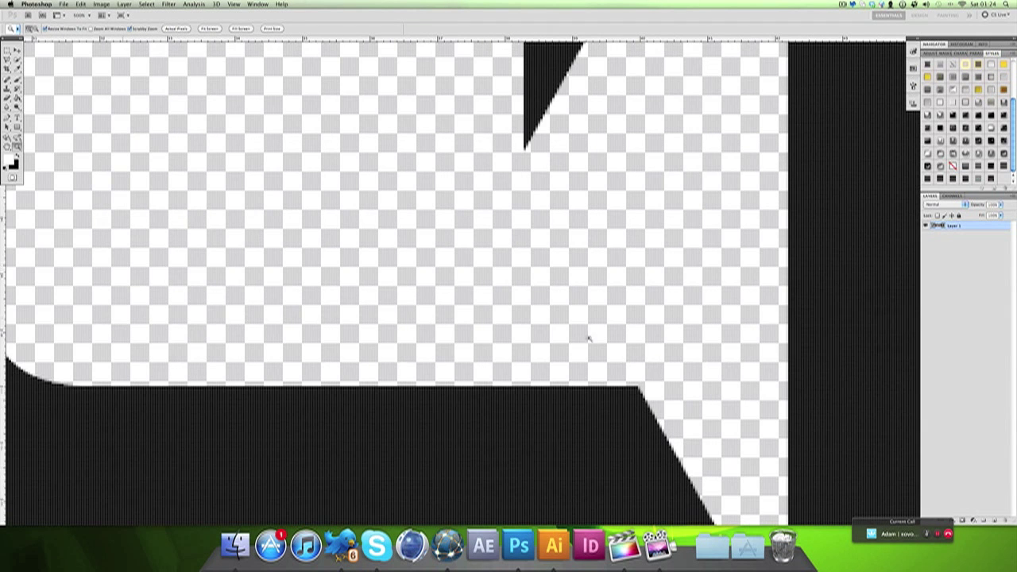
scroll(672, 392, down, 3)
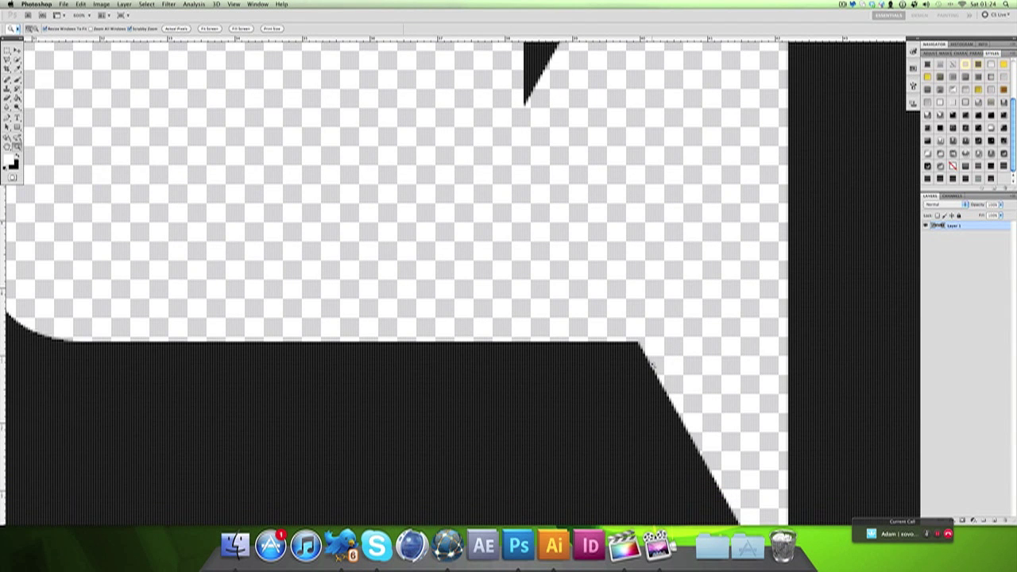
scroll(650, 356, down, 1)
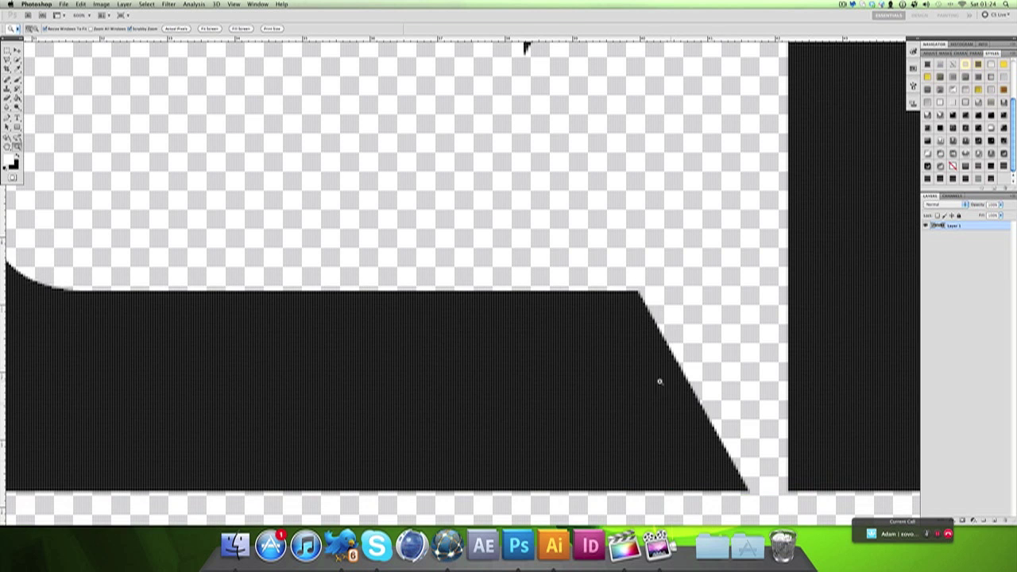
click(175, 29)
scroll(298, 108, right, 2)
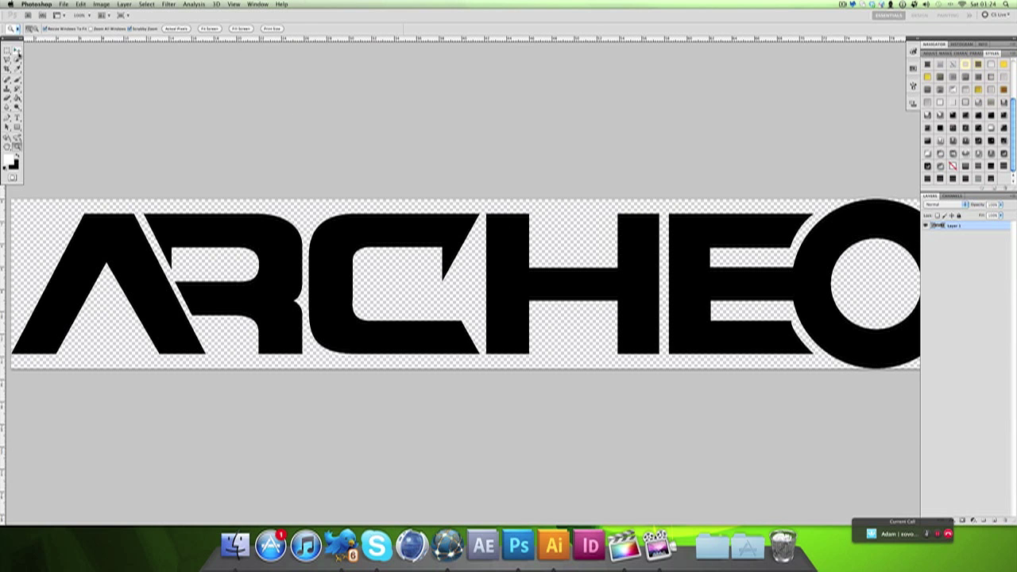
click(17, 50)
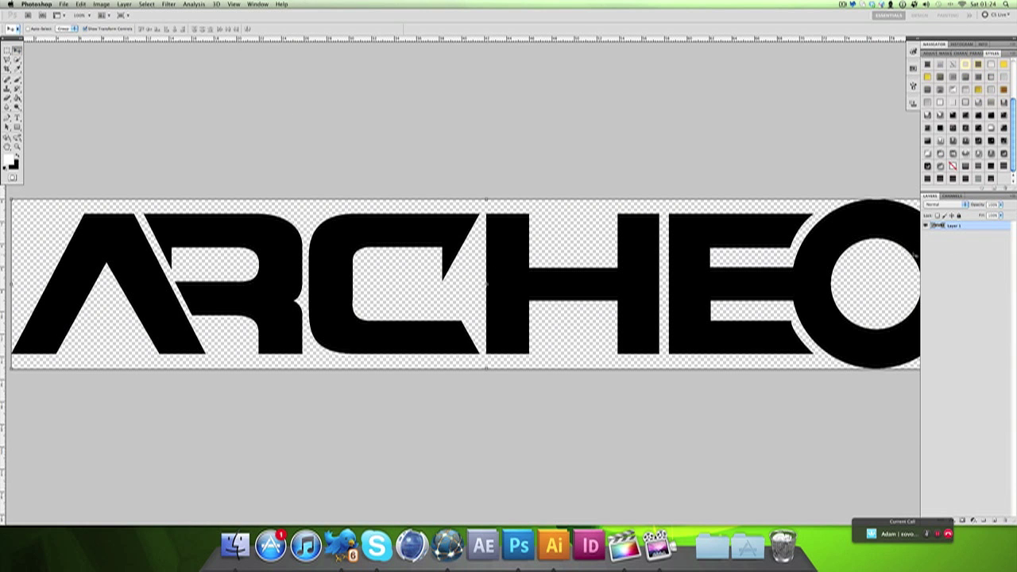
Return to Illustrator and examine the vector letters, from edge detail out to the whole logo on the artboard
click(554, 545)
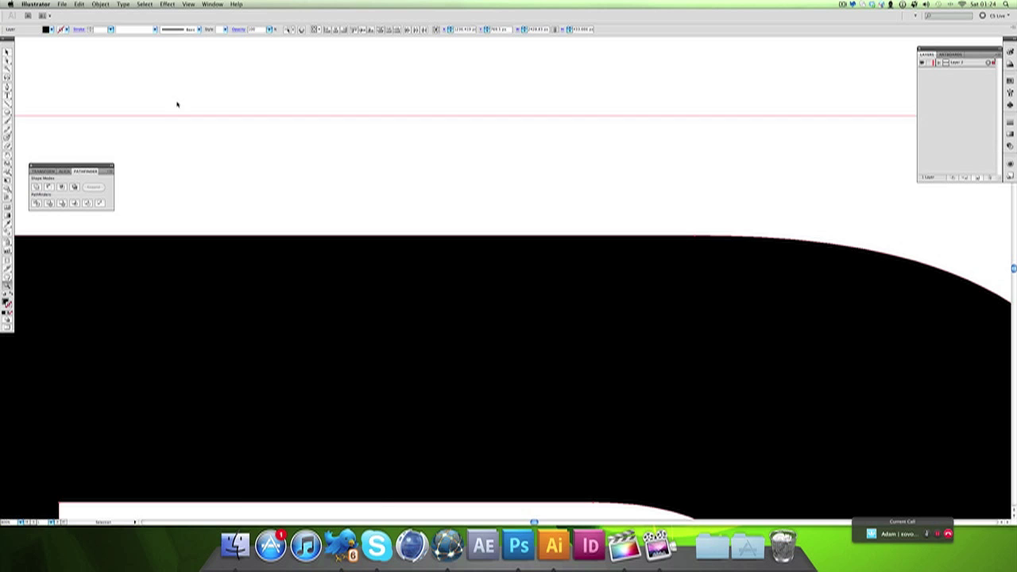
scroll(178, 102, up, 5)
scroll(177, 102, left, 6)
alt+click(189, 117)
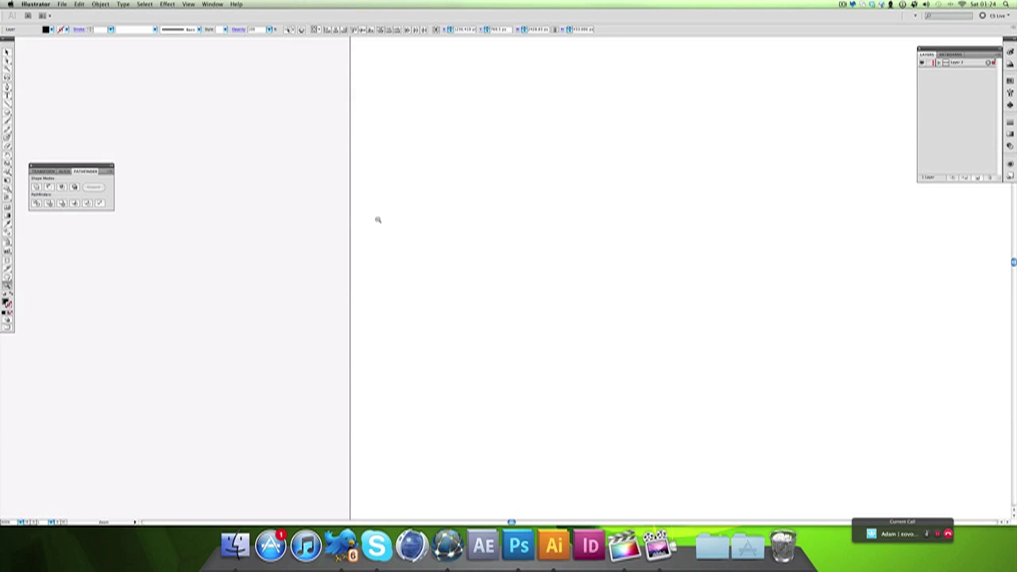
scroll(610, 295, right, 5)
scroll(610, 295, down, 2)
scroll(611, 295, up, 2)
scroll(610, 295, right, 4)
scroll(607, 300, down, 4)
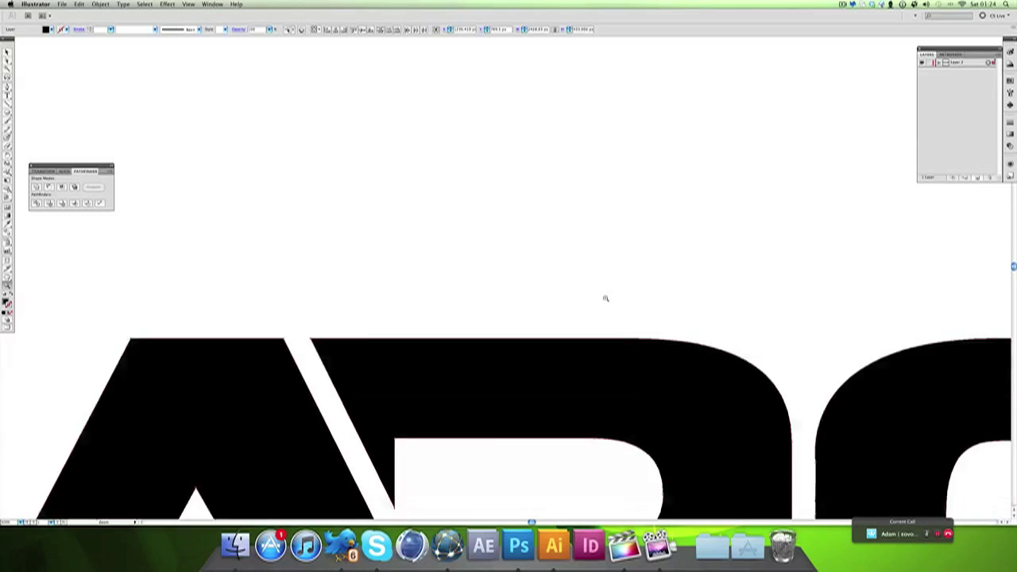
scroll(605, 300, down, 5)
scroll(635, 304, right, 3)
scroll(632, 305, right, 2)
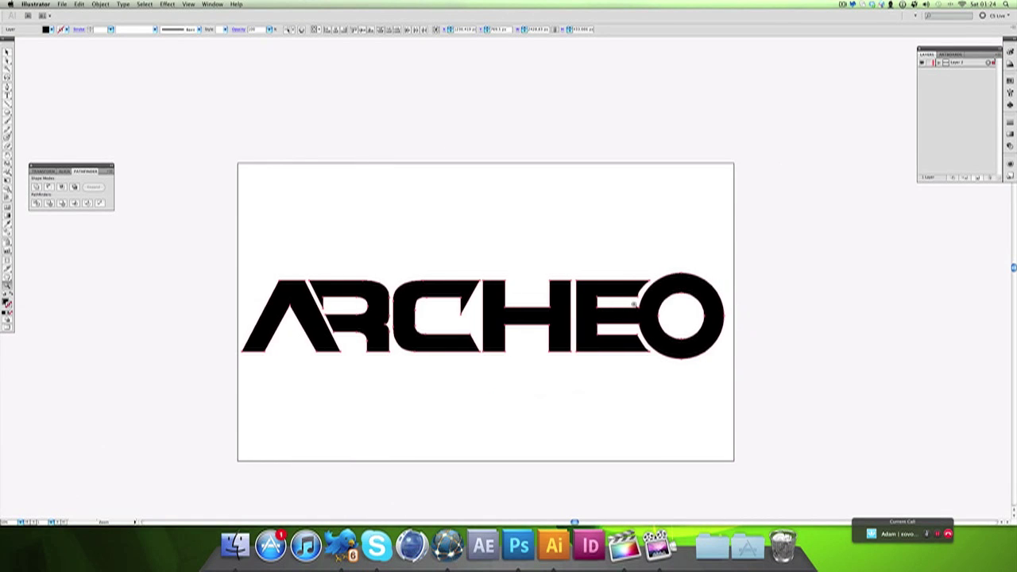
Save the traced logo to the desktop as TUT1 in Adobe Illustrator (ai) format
click(7, 52)
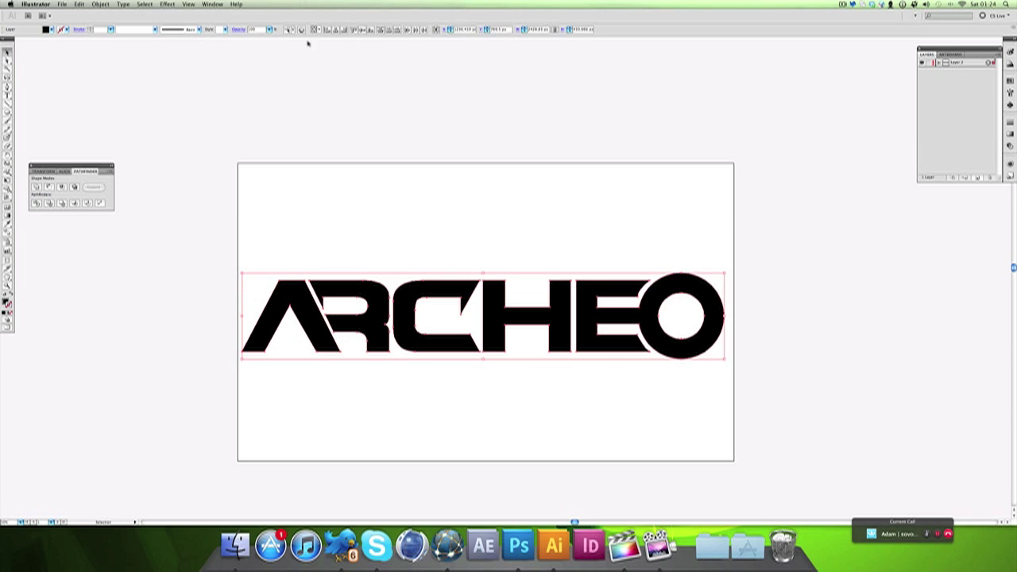
click(65, 5)
click(89, 163)
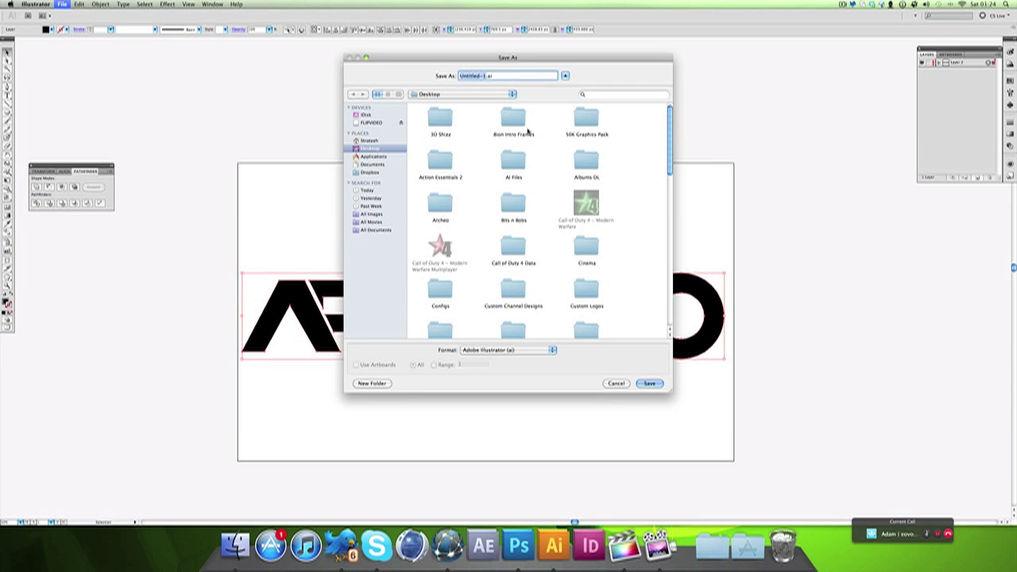
text(TUT1)
click(494, 351)
click(525, 351)
click(646, 385)
Set the saved file's version to Illustrator 8 and accept the Illustrator options
drag(515, 116, 525, 176)
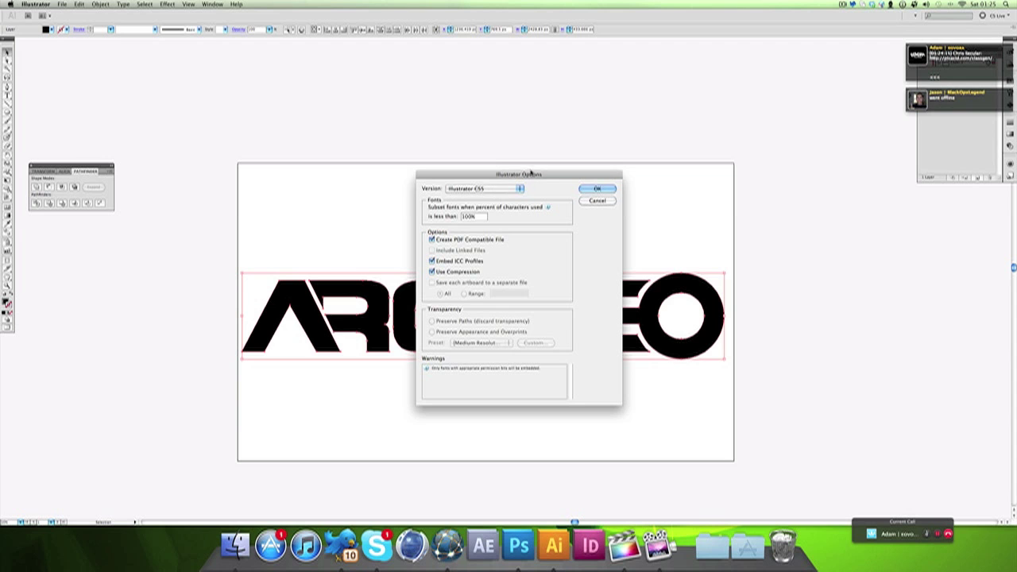
drag(531, 174, 538, 148)
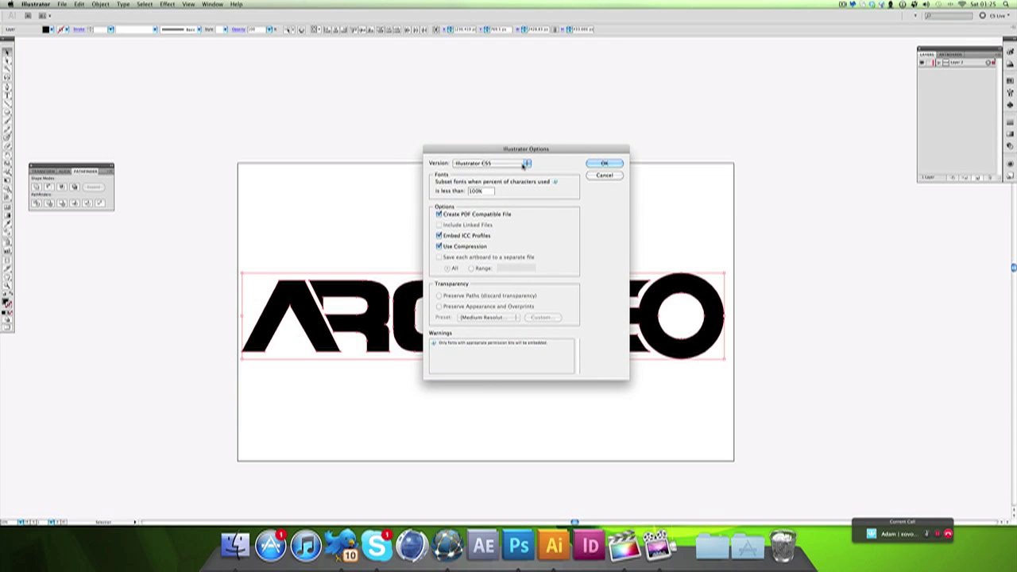
click(526, 165)
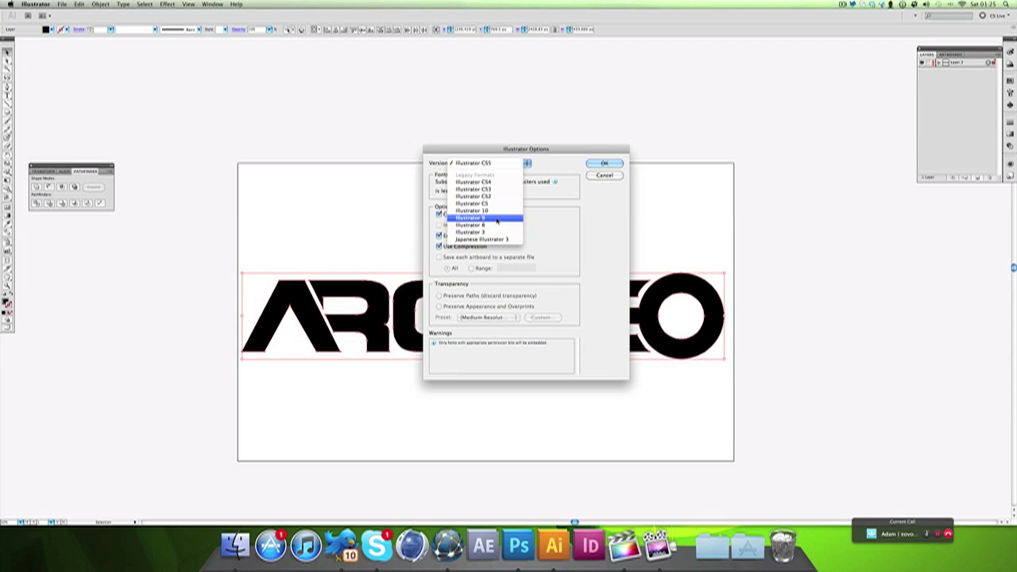
click(496, 225)
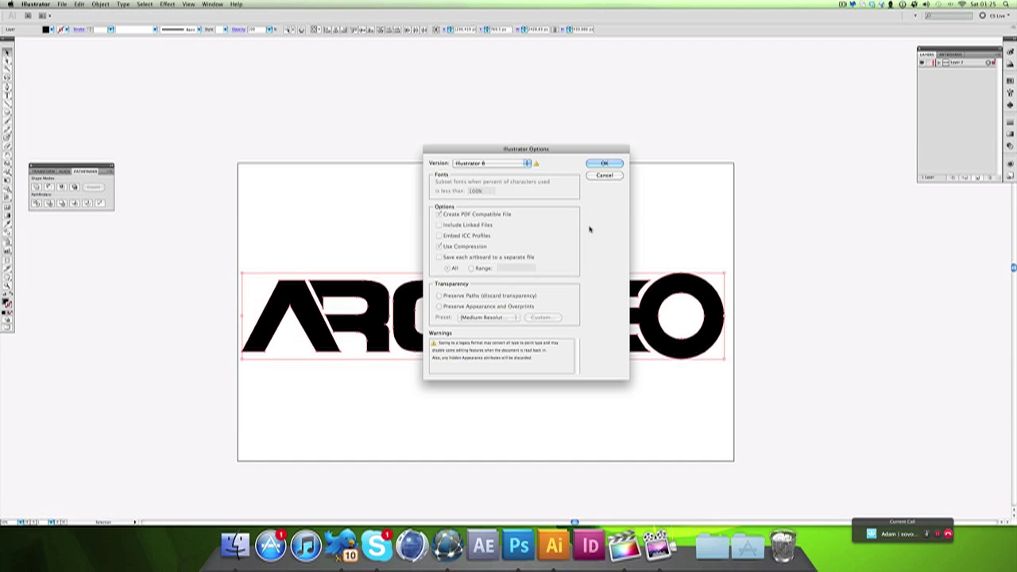
click(607, 163)
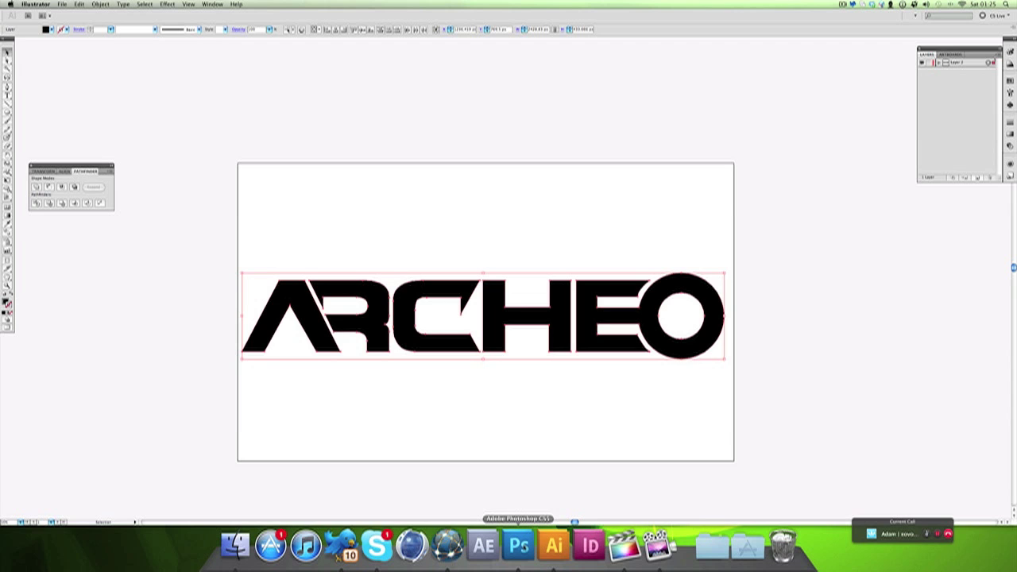
Switch to Photoshop and close the Logo1.ai document without saving it
click(518, 546)
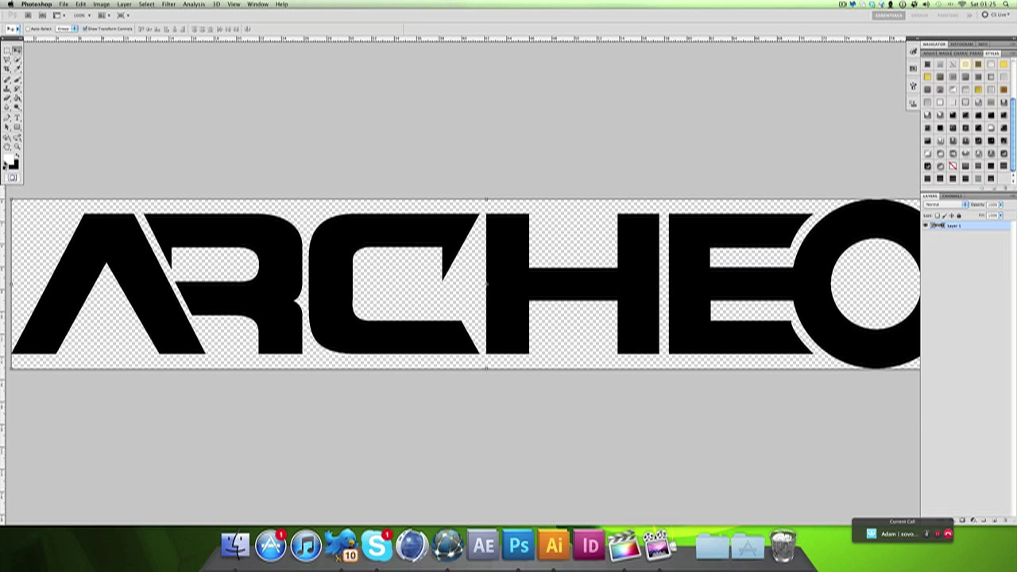
click(17, 146)
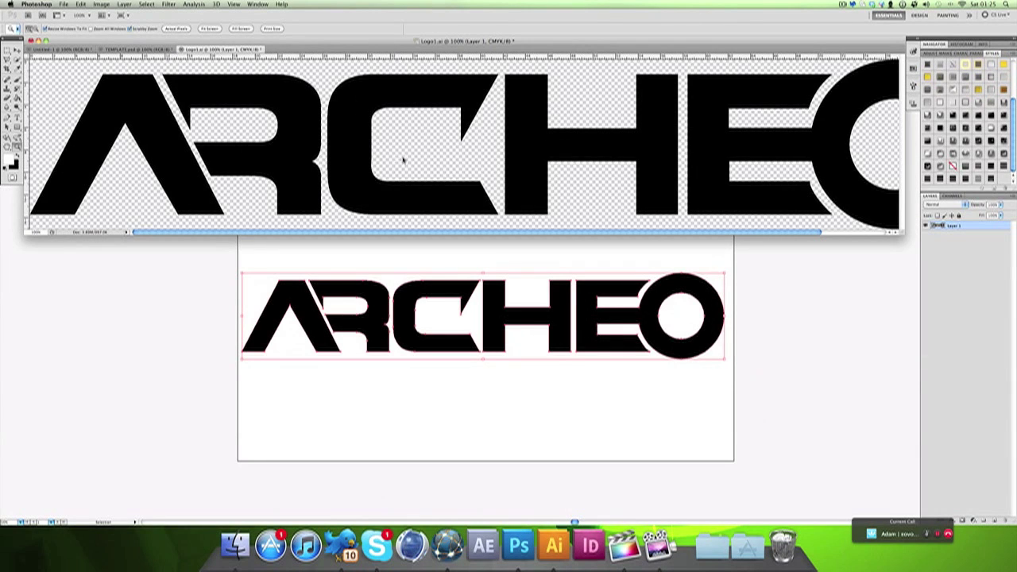
key(super+w)
click(477, 173)
key(f)
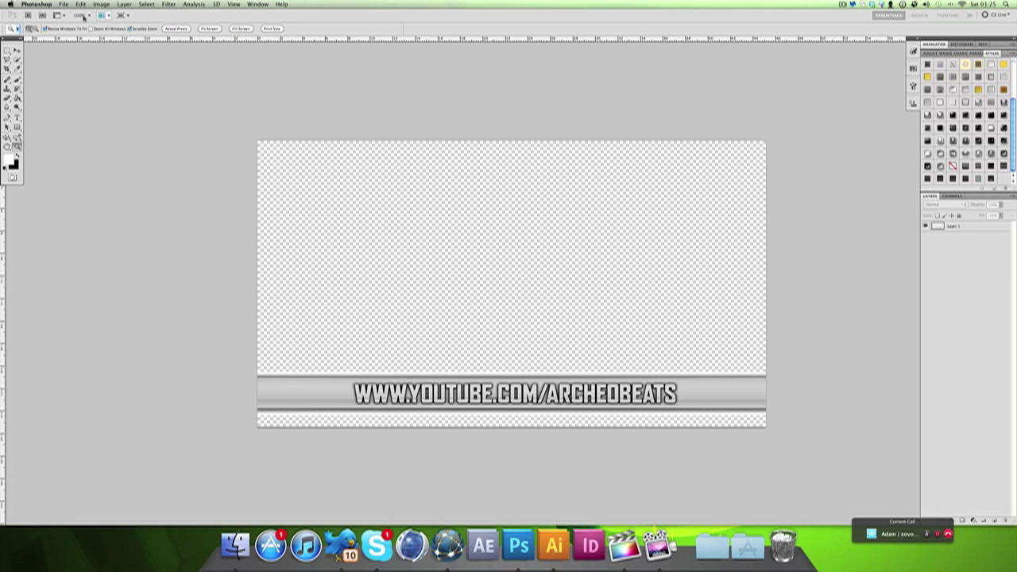
Open TUT1.ai from the desktop, rasterizing it with the offered size, resolution and colour mode
click(63, 4)
click(71, 23)
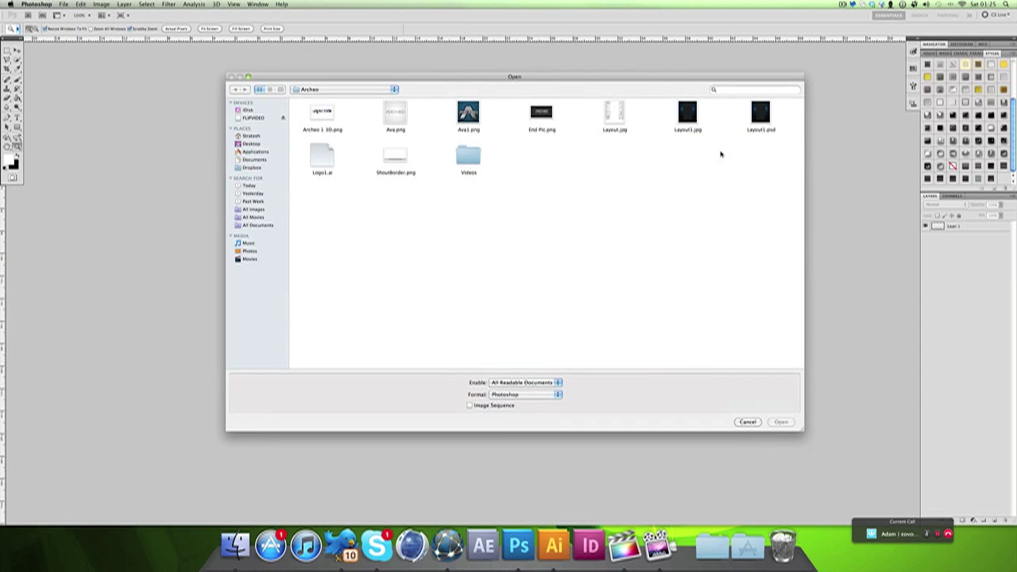
click(250, 143)
scroll(424, 188, down, 4)
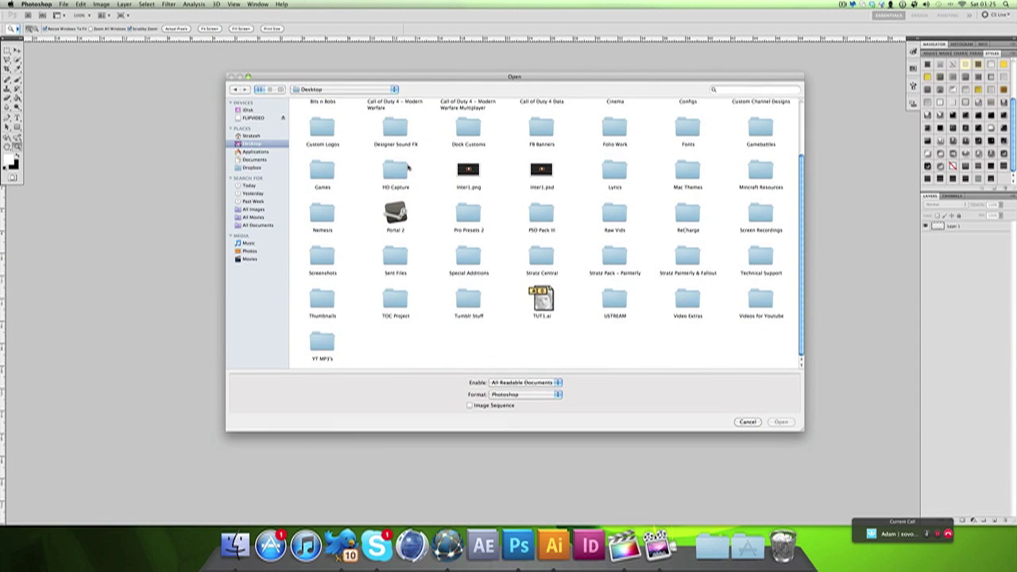
double_click(545, 305)
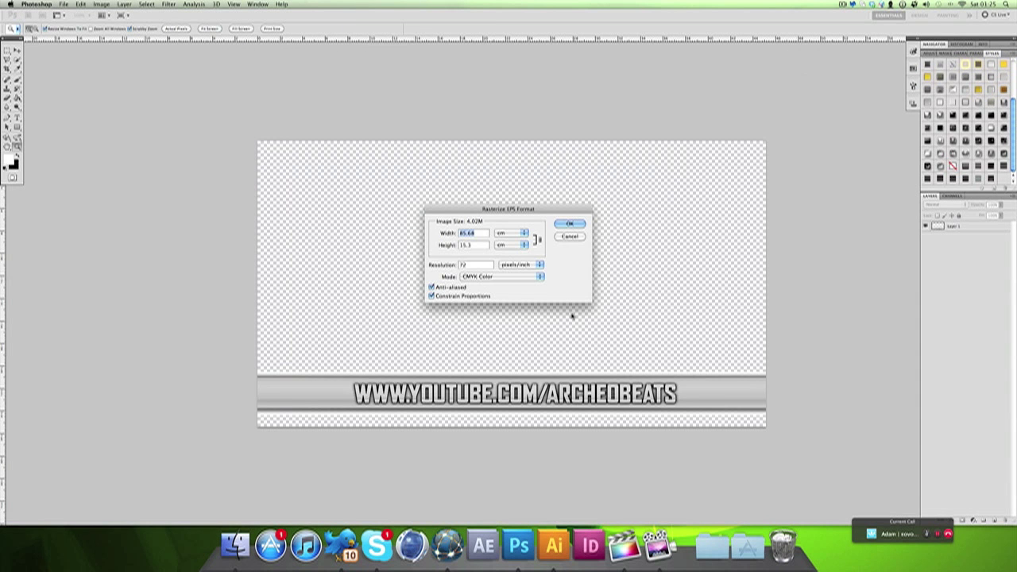
key(Return)
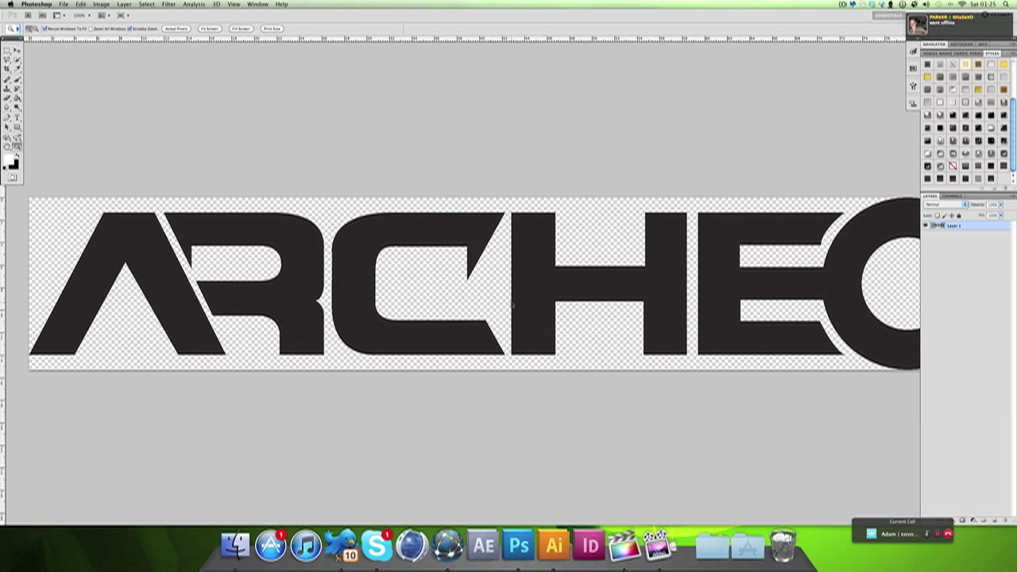
scroll(513, 305, right, 5)
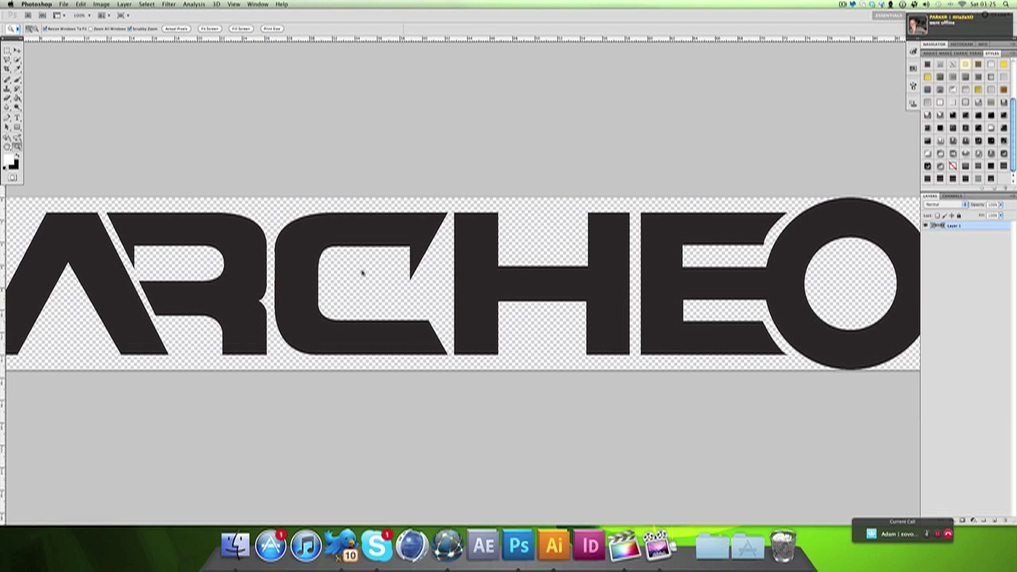
Make black the foreground colour and fill the letter H and the joined E and O with the Paint Bucket
click(17, 49)
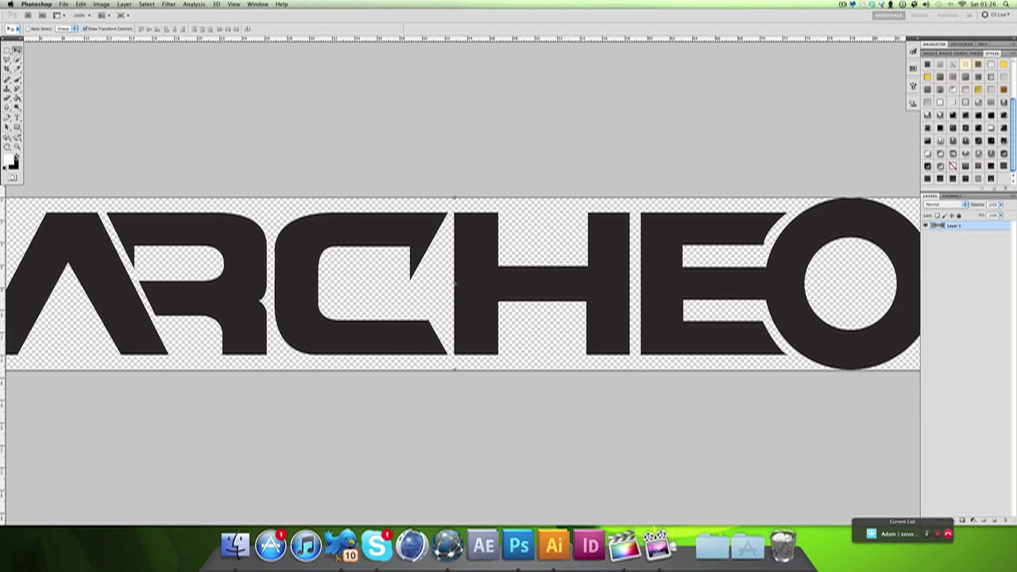
click(15, 157)
click(17, 98)
click(519, 279)
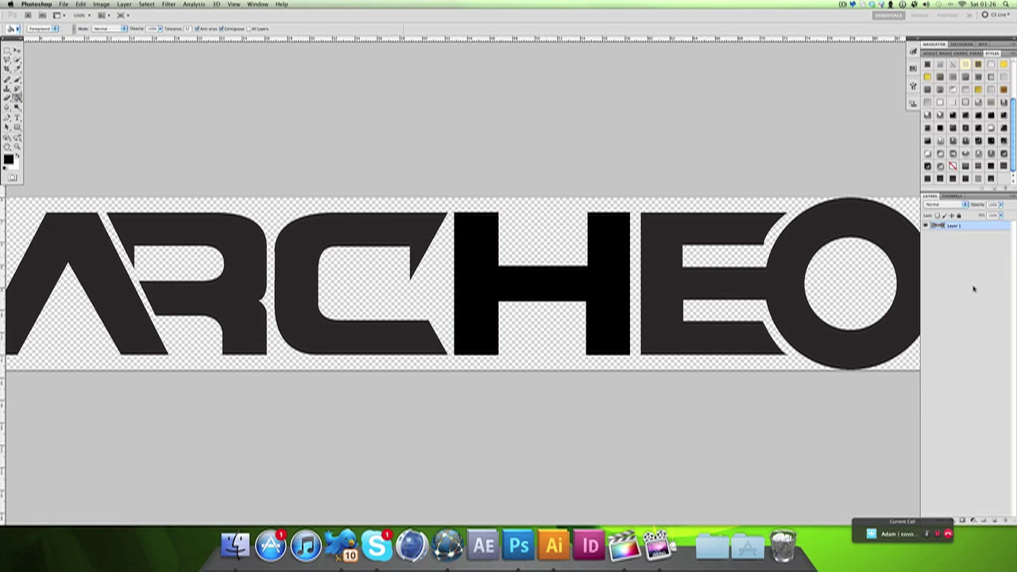
click(882, 356)
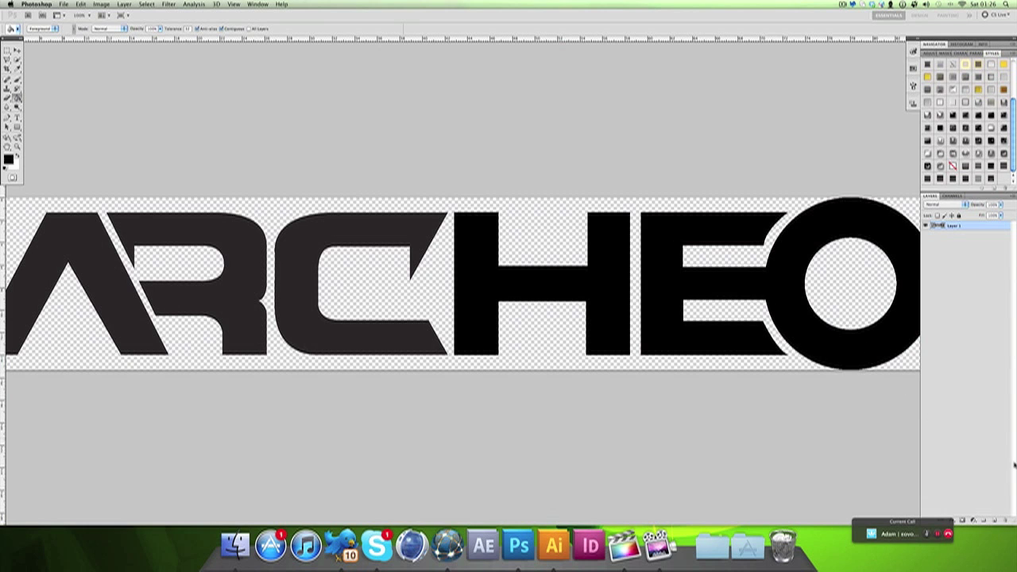
Add a new layer filled with black and clip it to the logo layer below
click(999, 520)
click(797, 238)
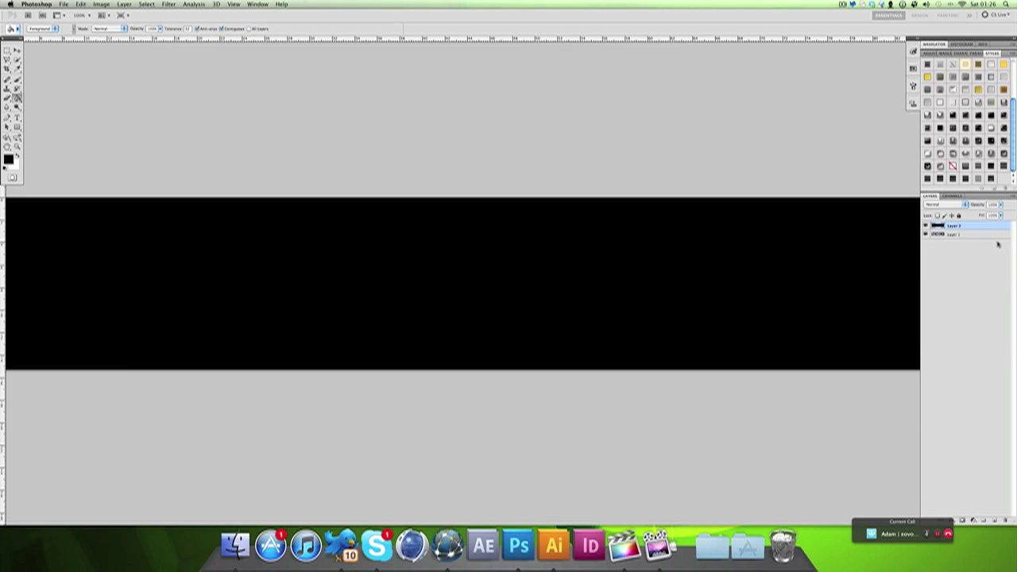
alt+click(998, 230)
Merge the clipped black layer down into the logo layer
right_click(995, 224)
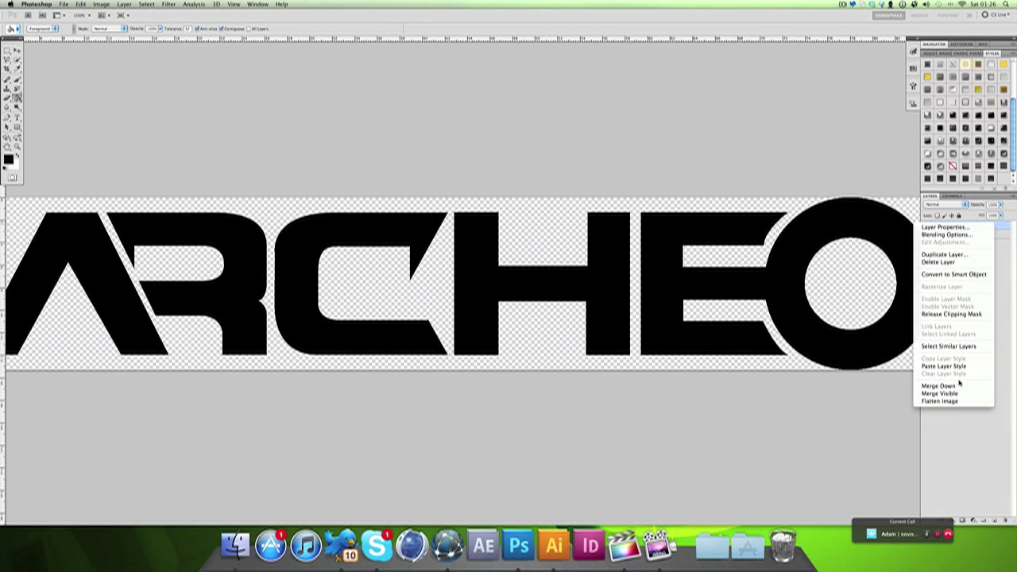
click(958, 385)
right_click(983, 229)
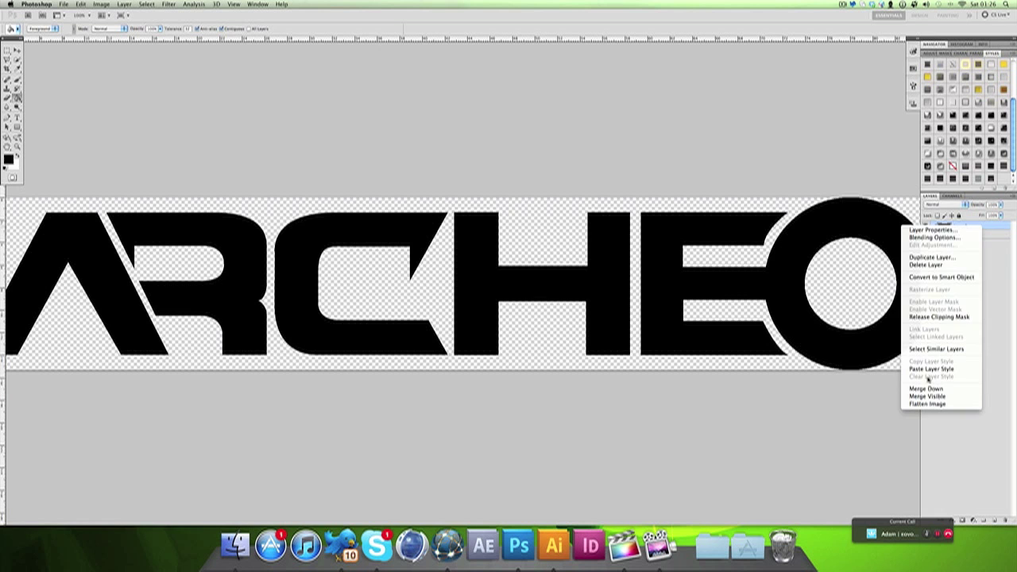
click(922, 389)
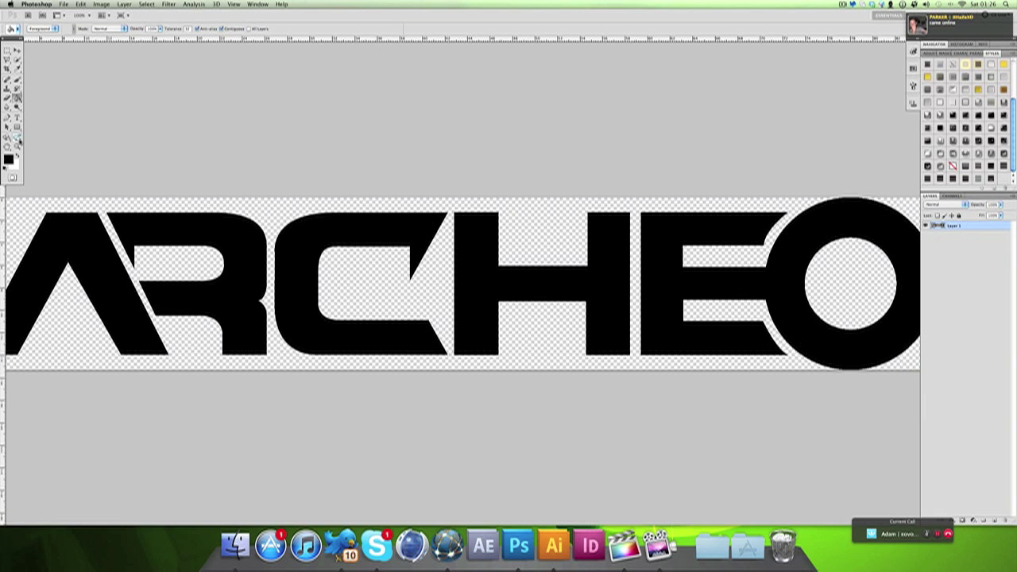
Examine the edges of the rasterized letter C up close, then return to the logo at actual pixel size
click(18, 144)
drag(310, 248, 524, 130)
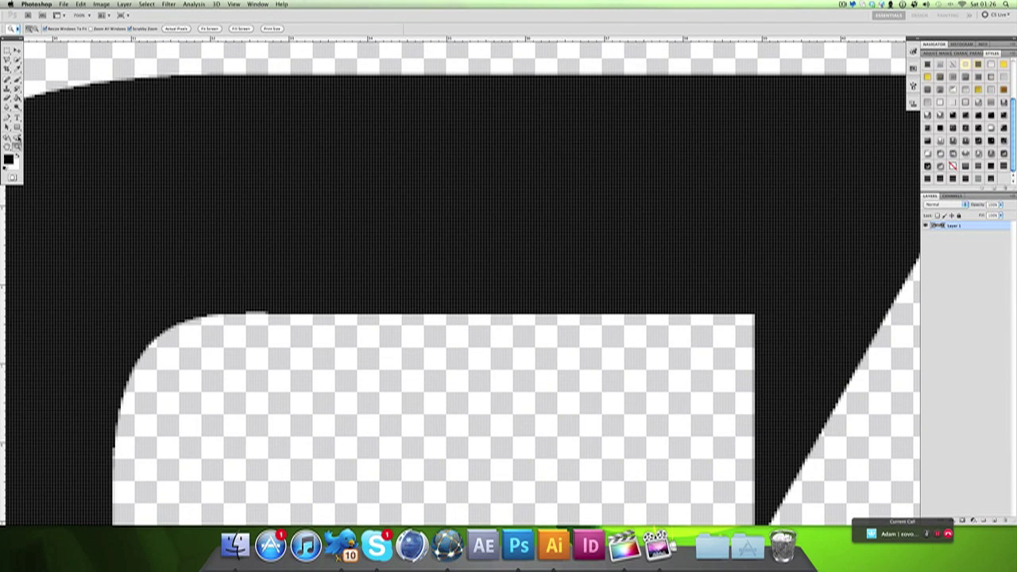
click(176, 28)
scroll(397, 254, right, 3)
click(18, 49)
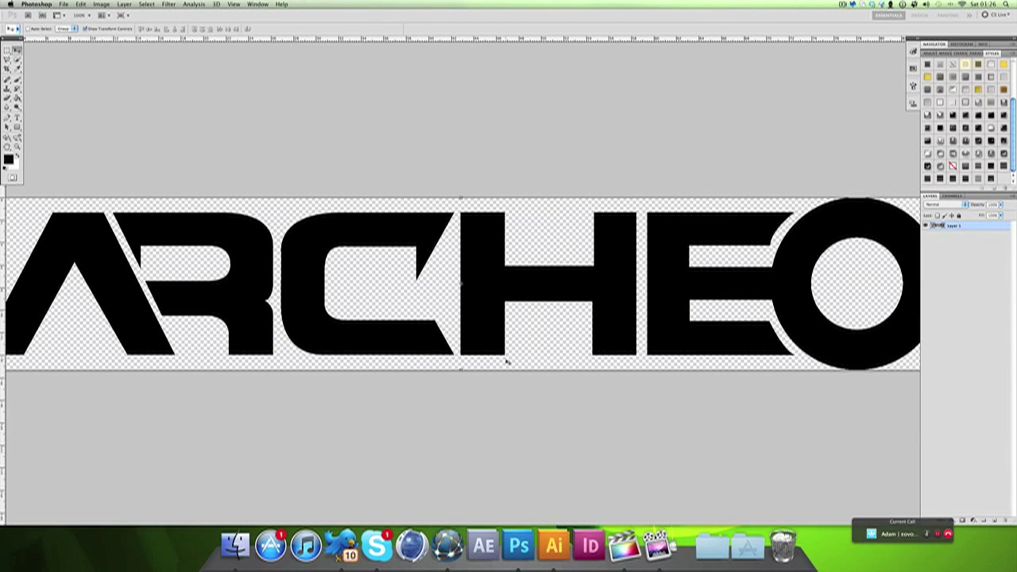